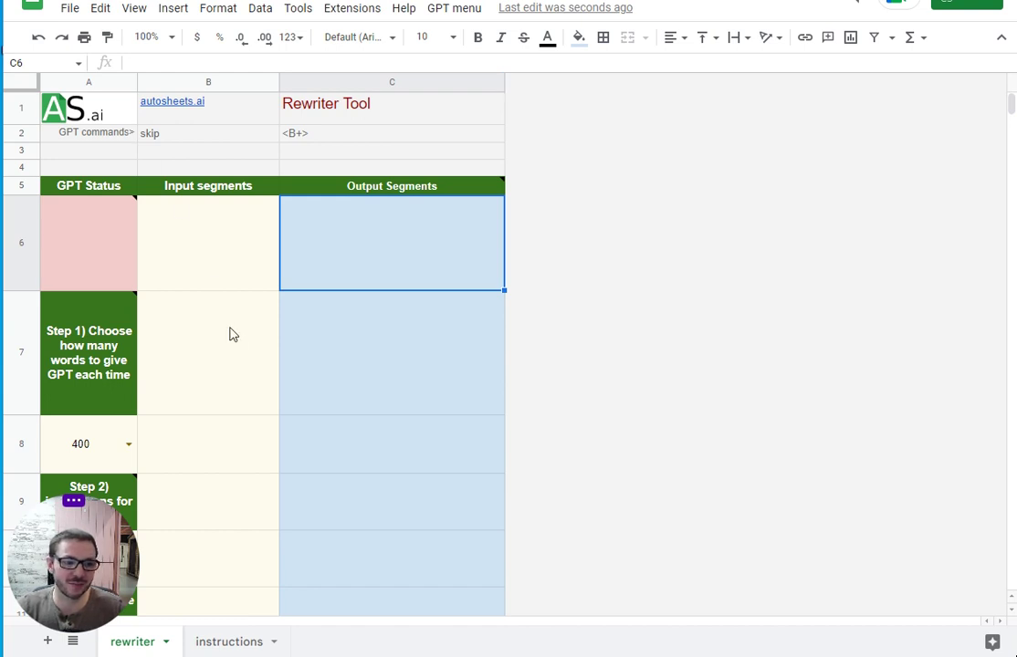
Step: Open the rewriter's upload box and delete the link that was pasted into it by mistake
scroll(227, 320, down, 4)
click(108, 351)
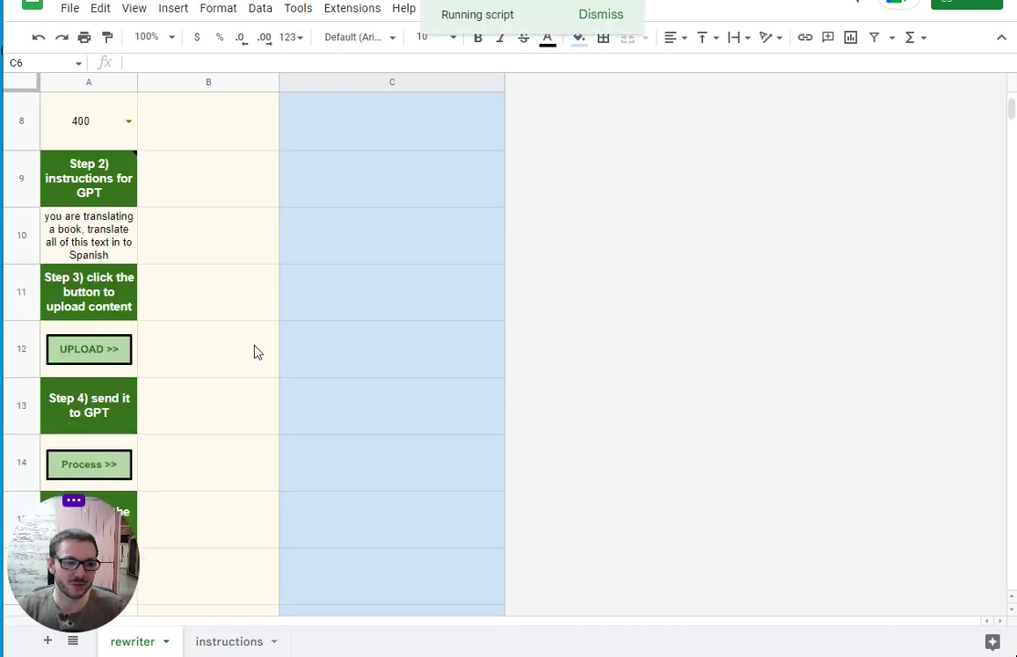
click(531, 295)
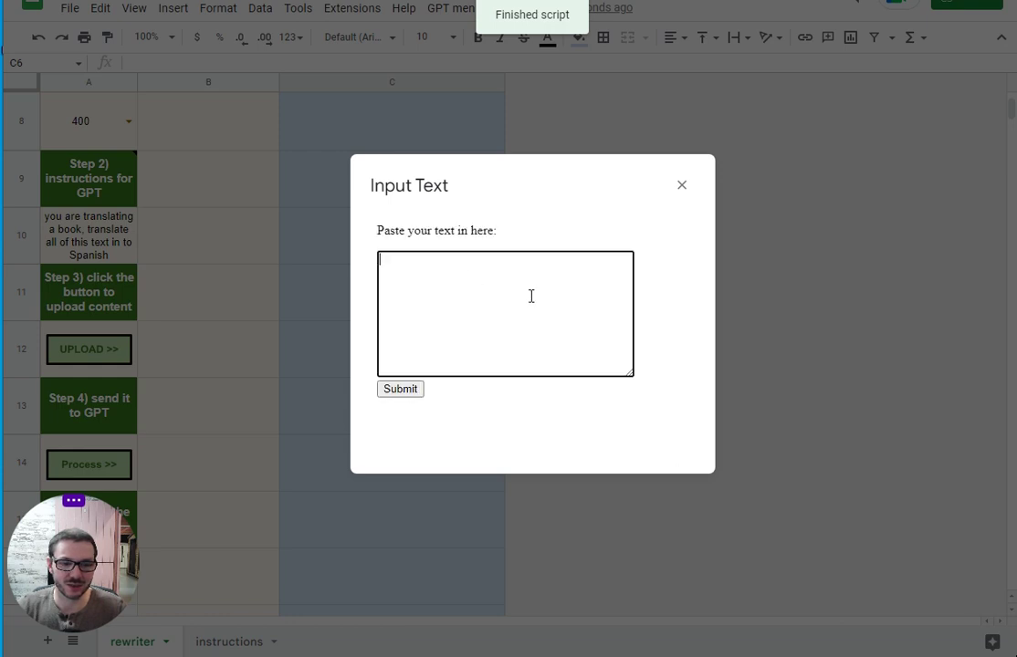
text(https://screenrec.com/share/CQngLmhyXE)
key(ctrl+a)
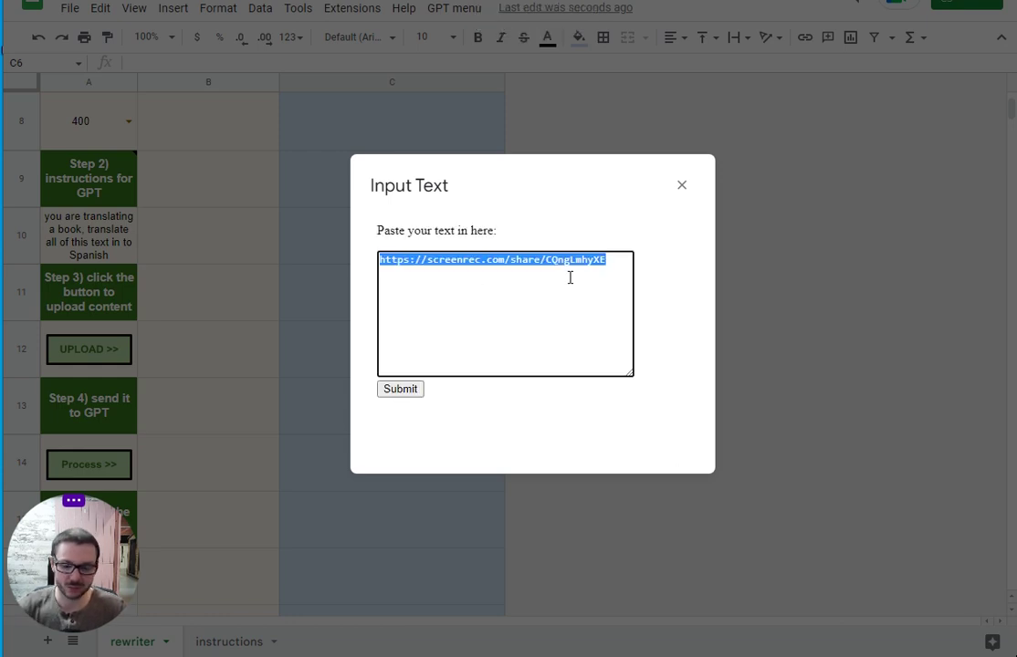
key(BackSpace)
Step: Copy the whole book's text from the Docs tab and return to the spreadsheet
key(ctrl+Tab)
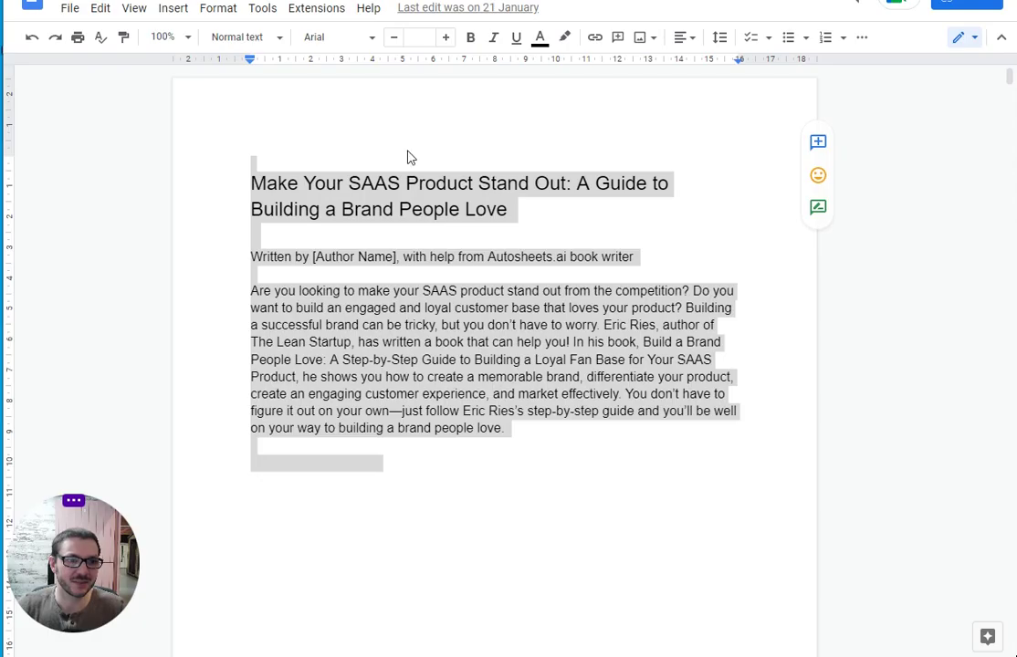
click(453, 241)
key(ctrl+a)
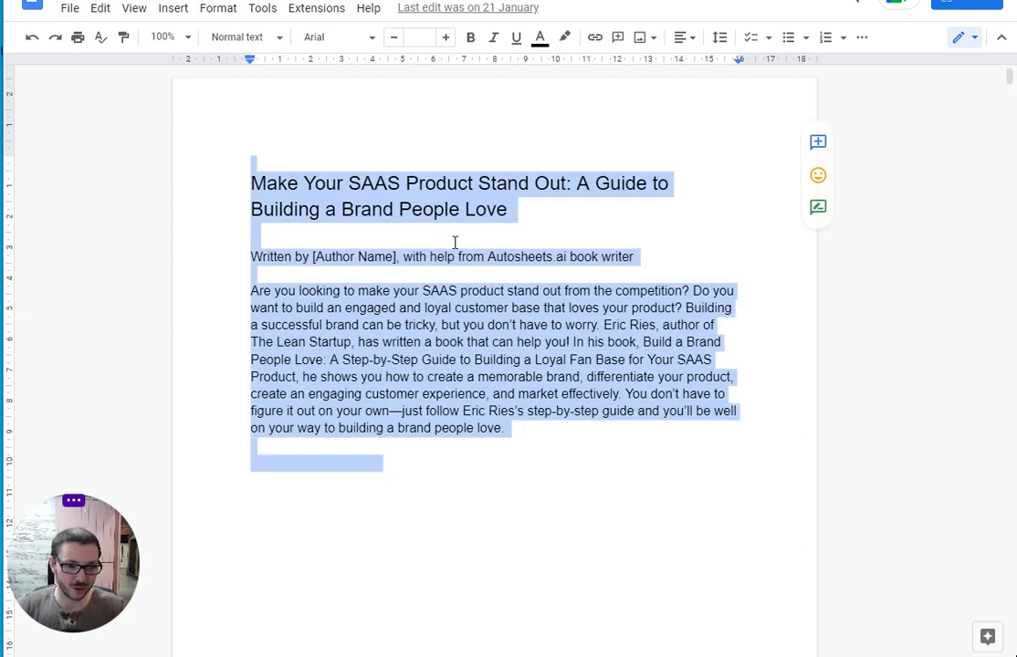
key(ctrl+shift+Tab)
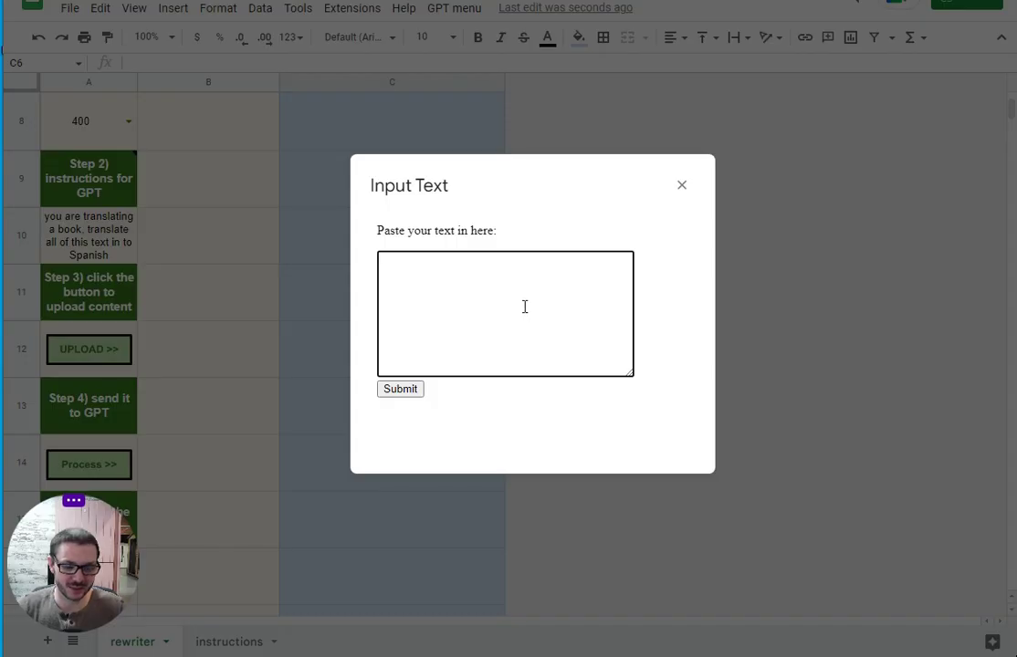
Step: Paste the book into the Input Text box, submit it, then dismiss the Done! alert and the dialog
key(ctrl+v)
click(422, 389)
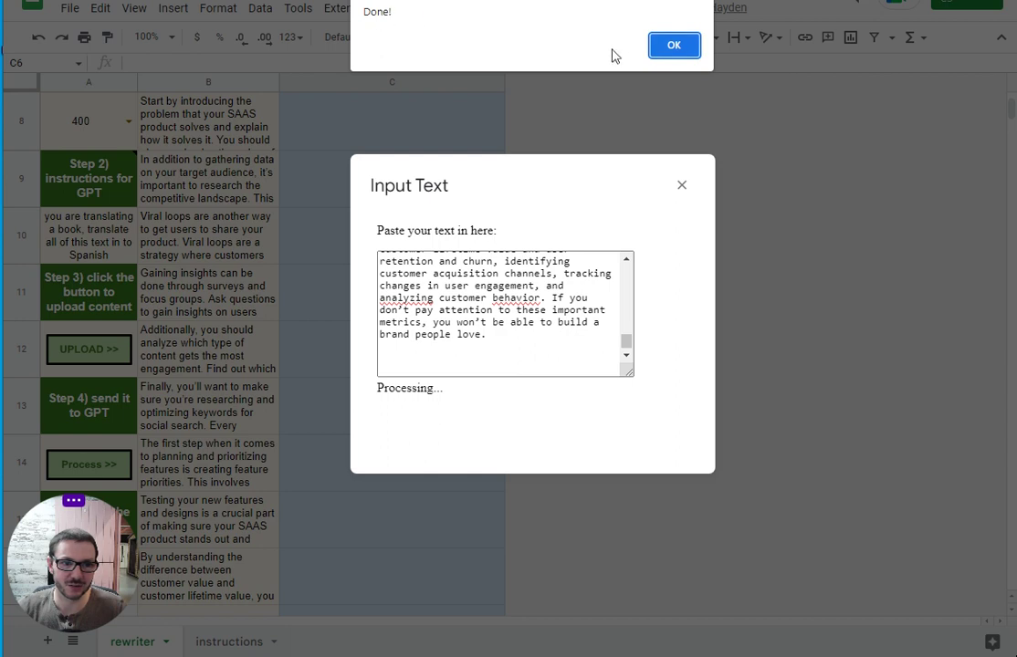
click(672, 45)
click(682, 186)
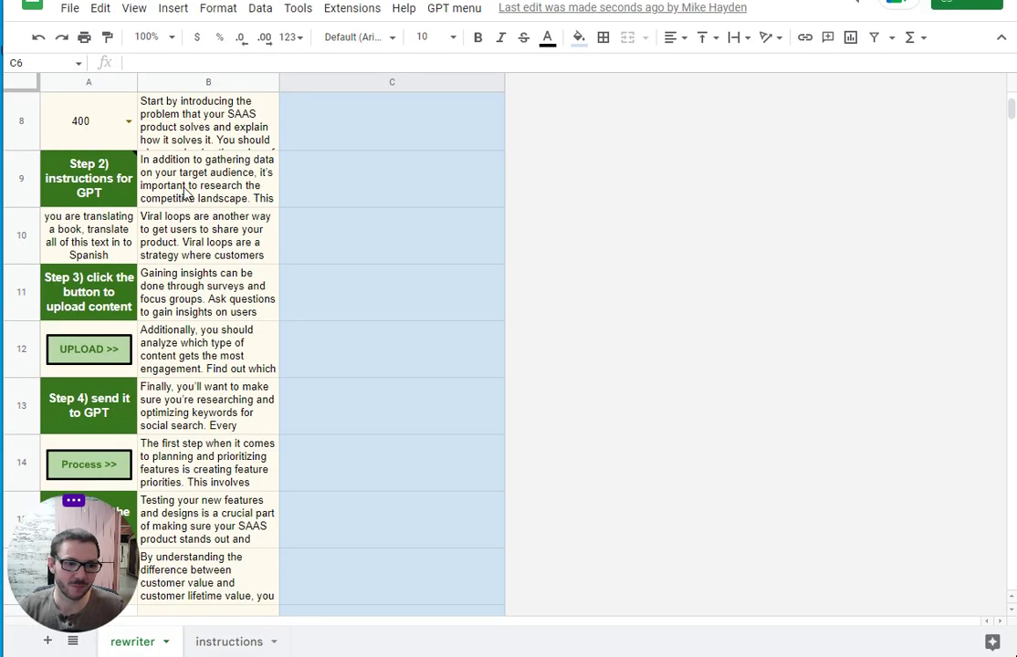
Step: Start Process >> and check the A7 note on the 400 words per request setting
scroll(173, 174, up, 1)
scroll(144, 384, down, 1)
click(109, 463)
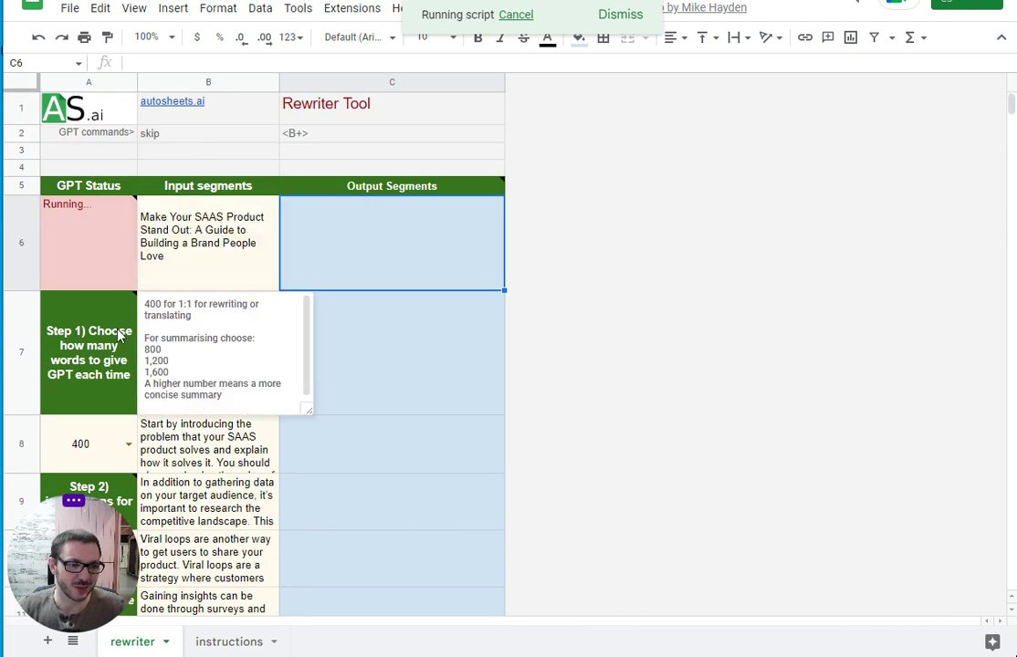
click(119, 336)
scroll(98, 336, down, 2)
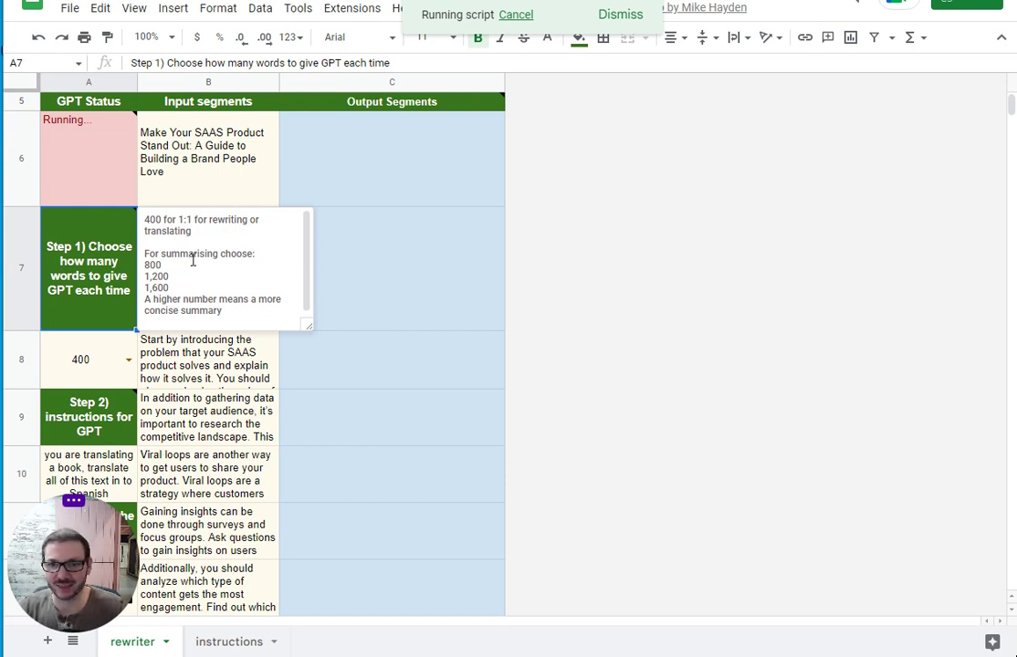
click(78, 342)
Step: Read the setup notes on GPT instructions and the Spanish translation instruction in A8–A10
scroll(221, 334, down, 2)
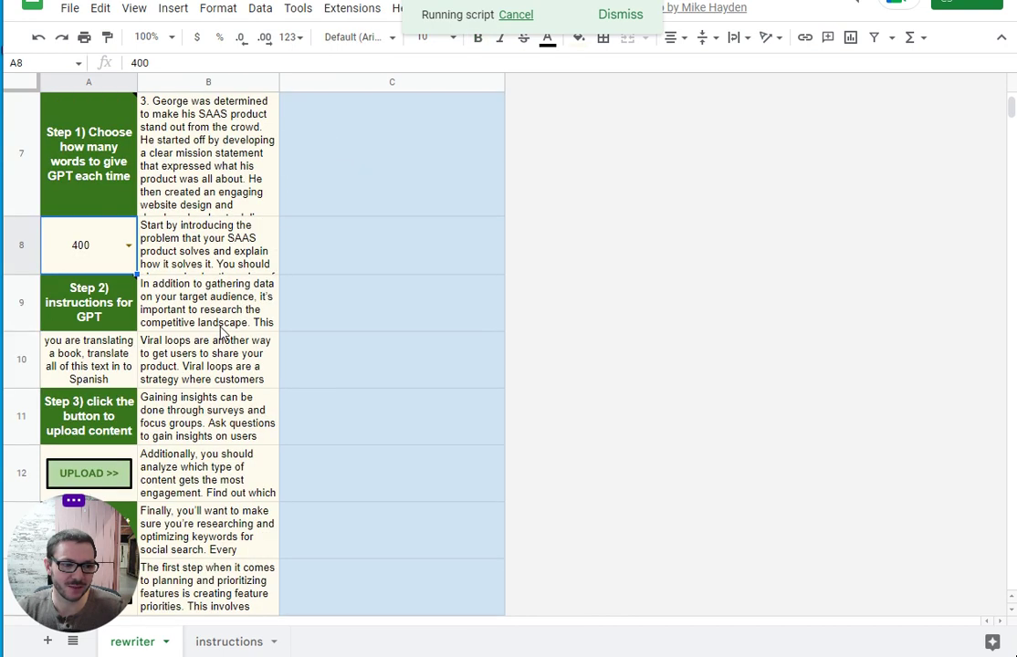
click(88, 288)
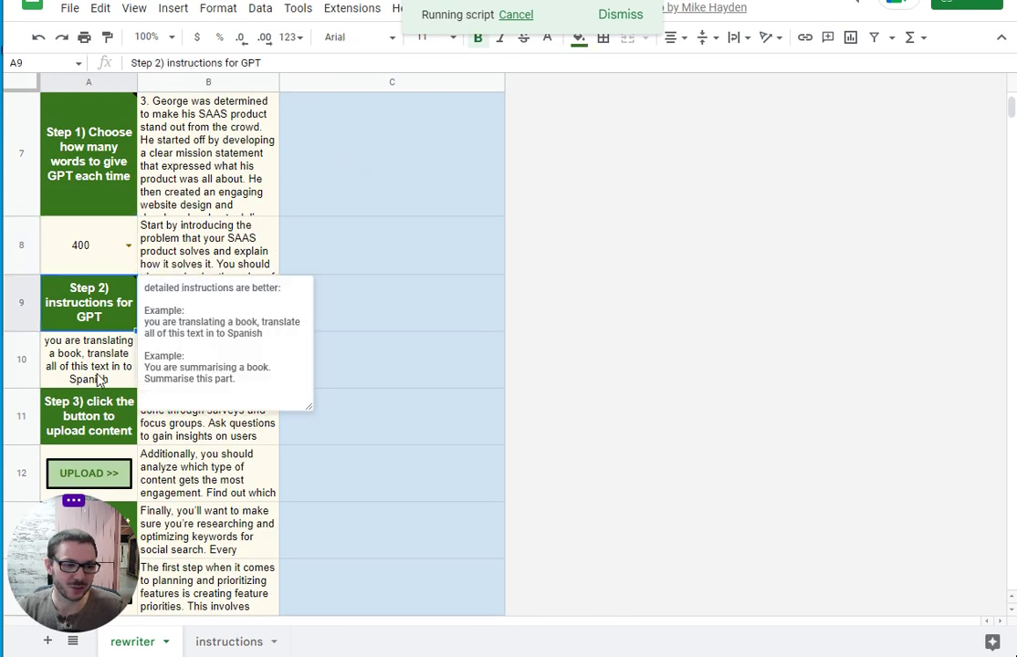
click(89, 361)
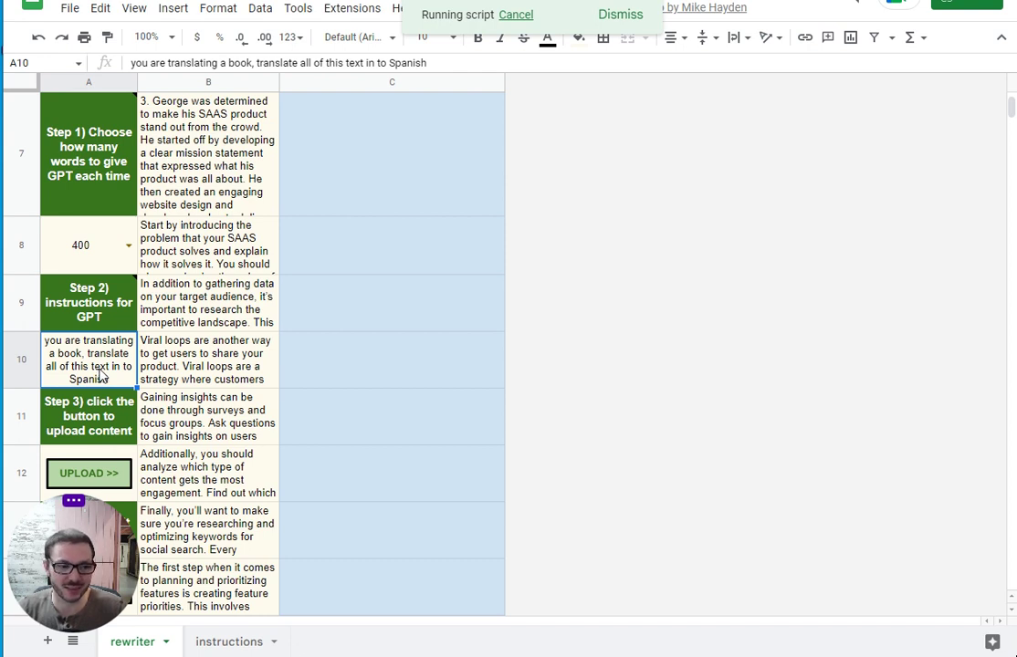
scroll(89, 328, down, 1)
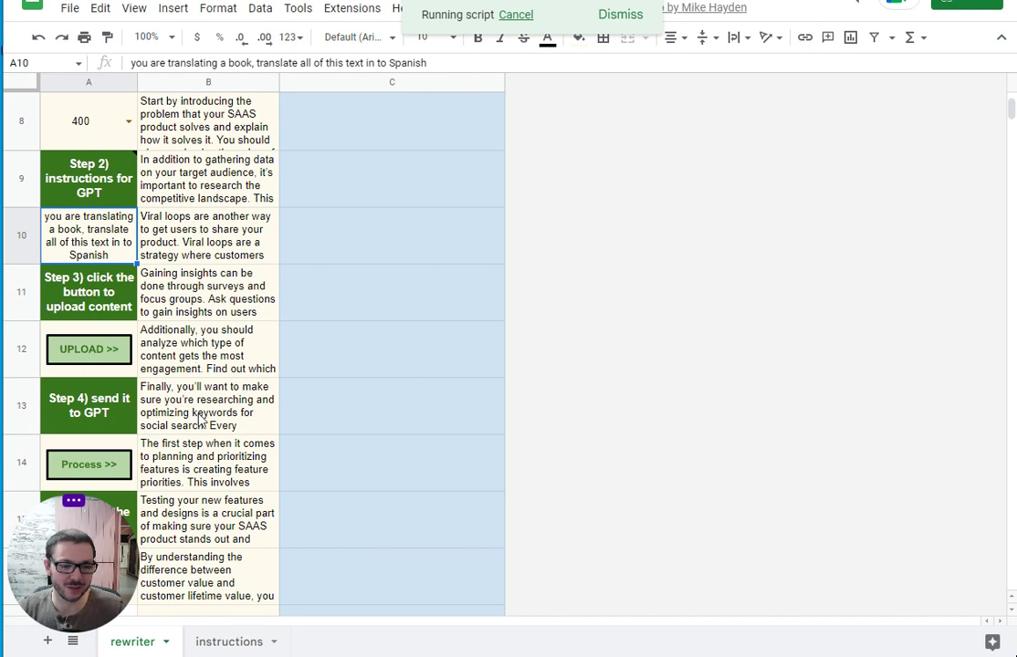
scroll(182, 365, down, 1)
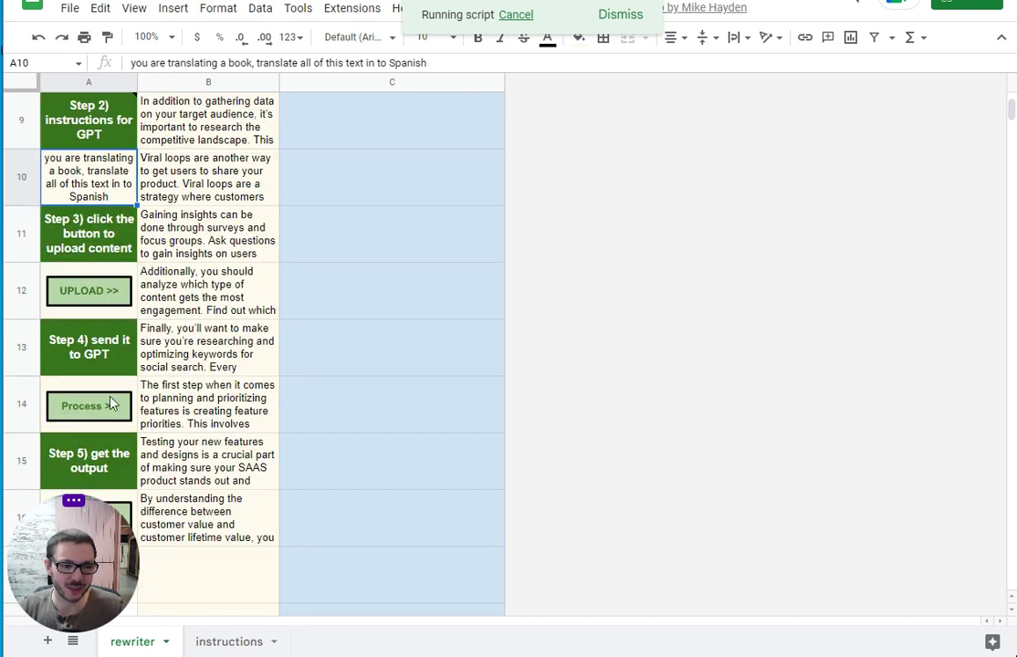
scroll(228, 368, up, 5)
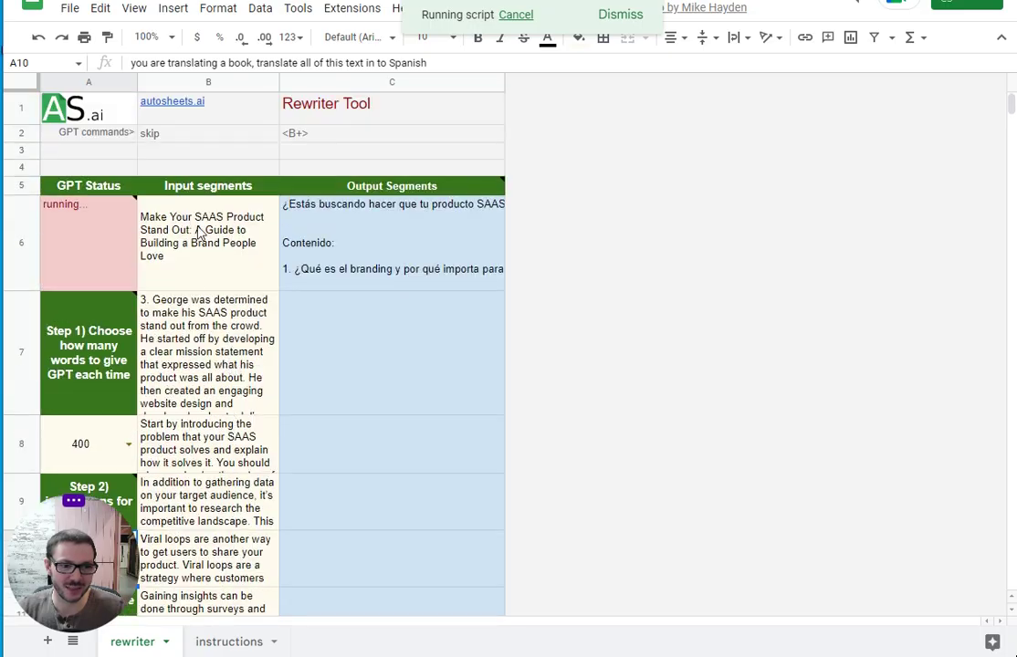
Step: Compare the first Spanish output in C6 with its English input in B6
click(397, 248)
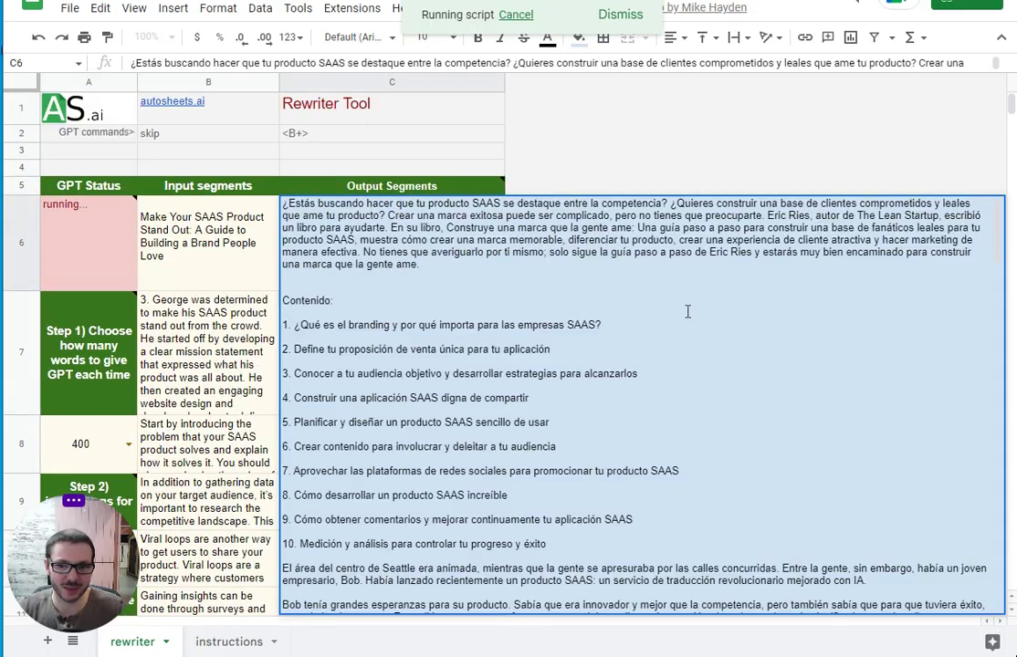
scroll(397, 242, down, 10)
scroll(687, 310, down, 5)
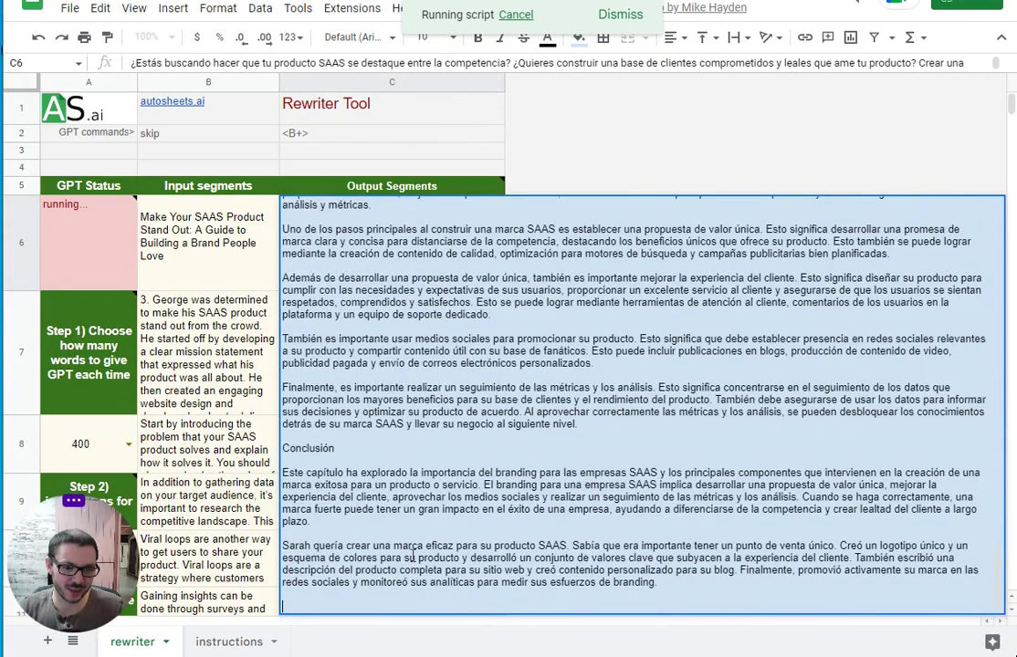
scroll(376, 351, up, 1)
scroll(376, 351, up, 4)
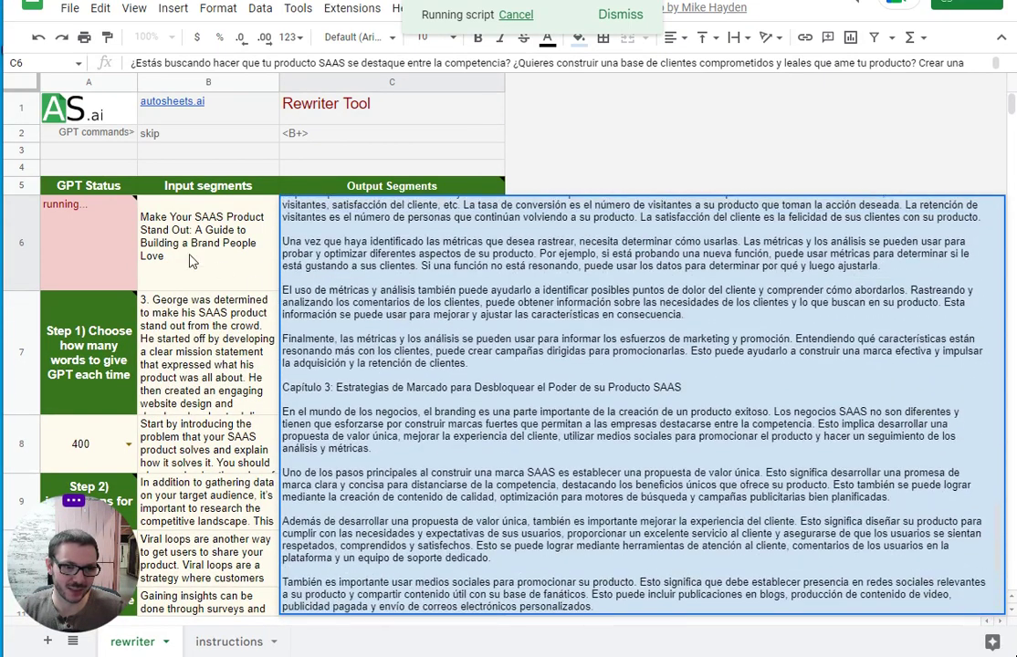
click(192, 262)
scroll(352, 363, down, 15)
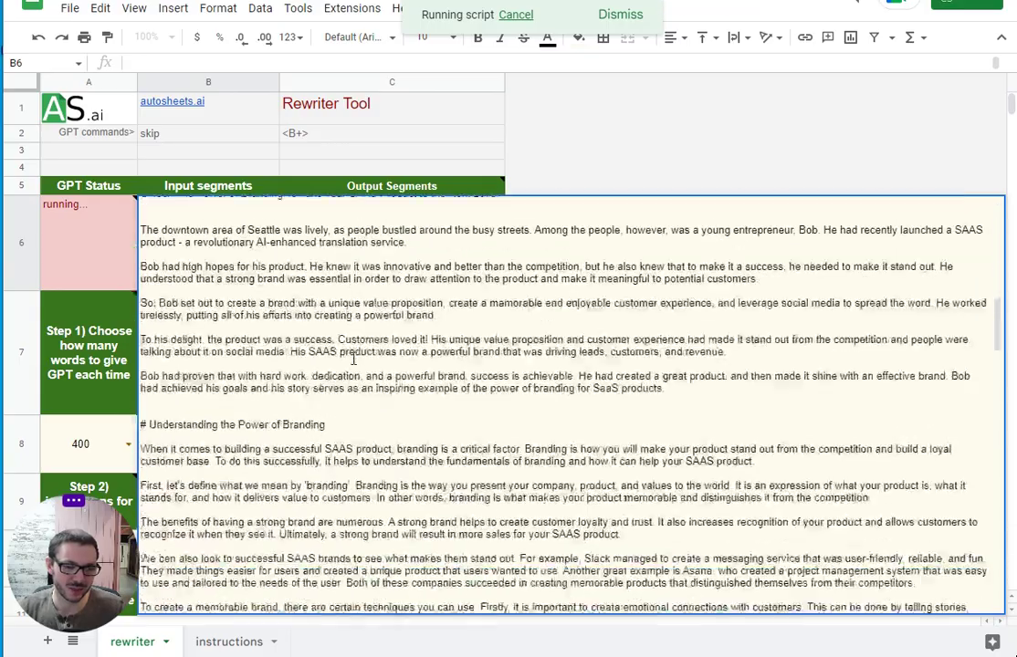
scroll(353, 363, down, 15)
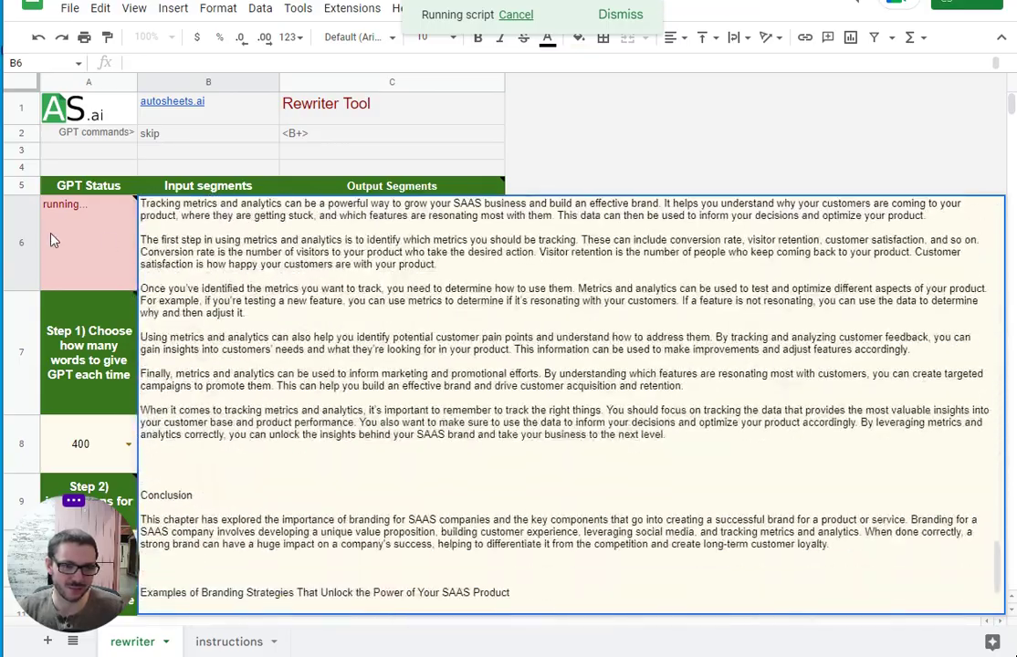
Step: Check the status note and the second Spanish output arriving in C7
click(43, 203)
click(463, 237)
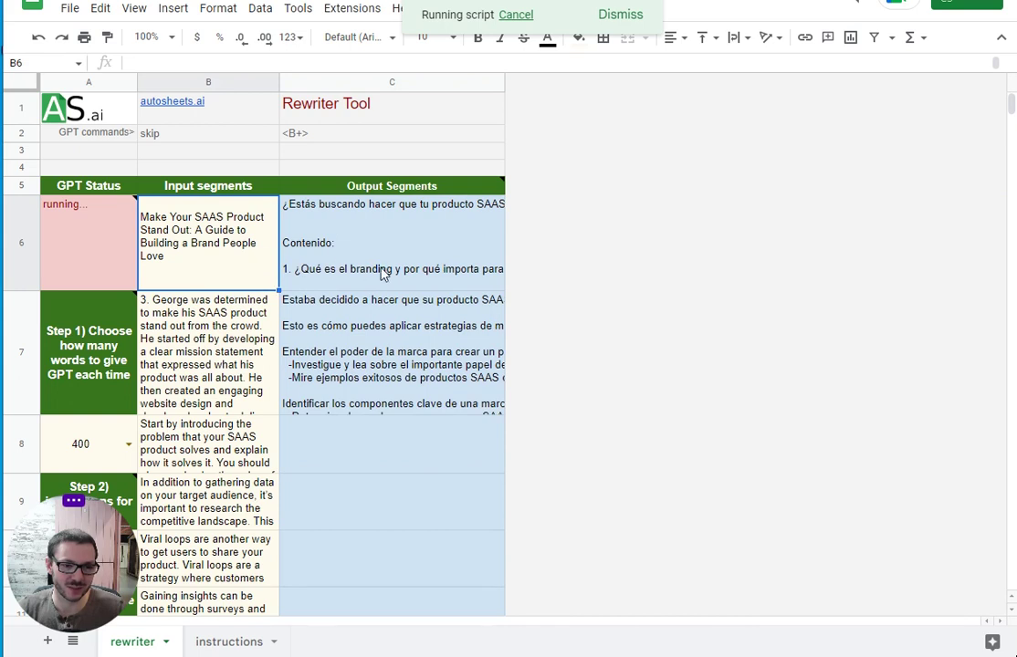
click(384, 274)
click(342, 316)
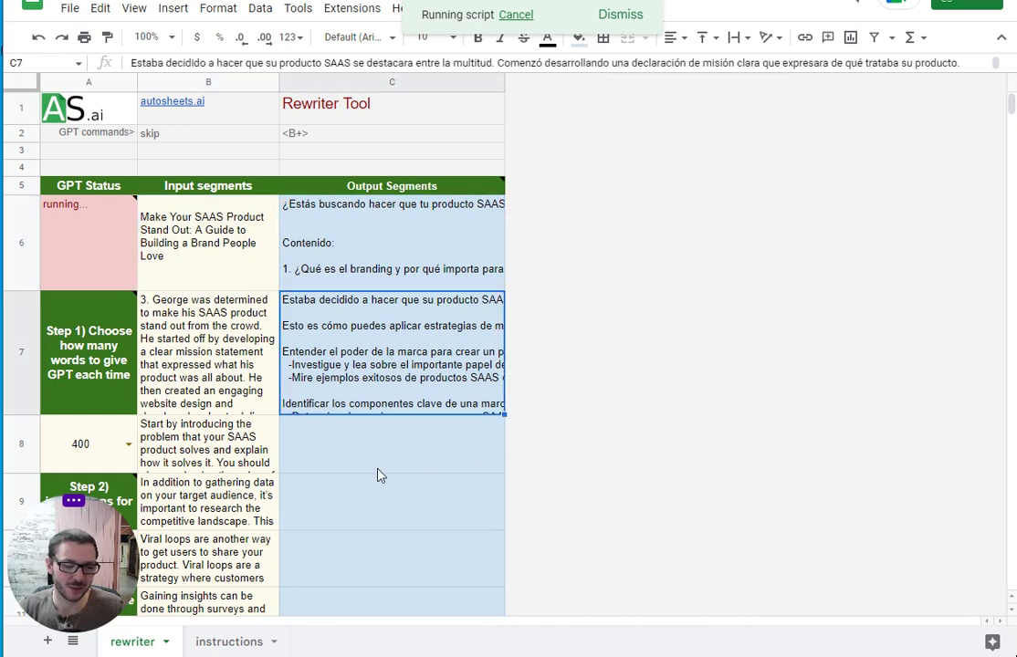
scroll(364, 460, down, 5)
scroll(363, 460, up, 2)
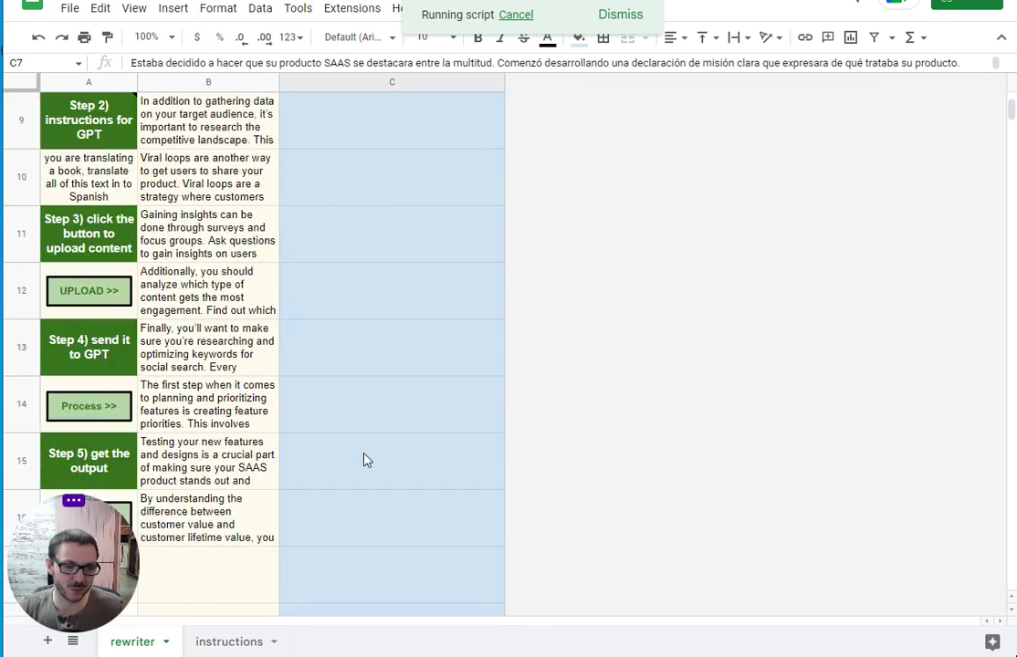
scroll(363, 460, up, 2)
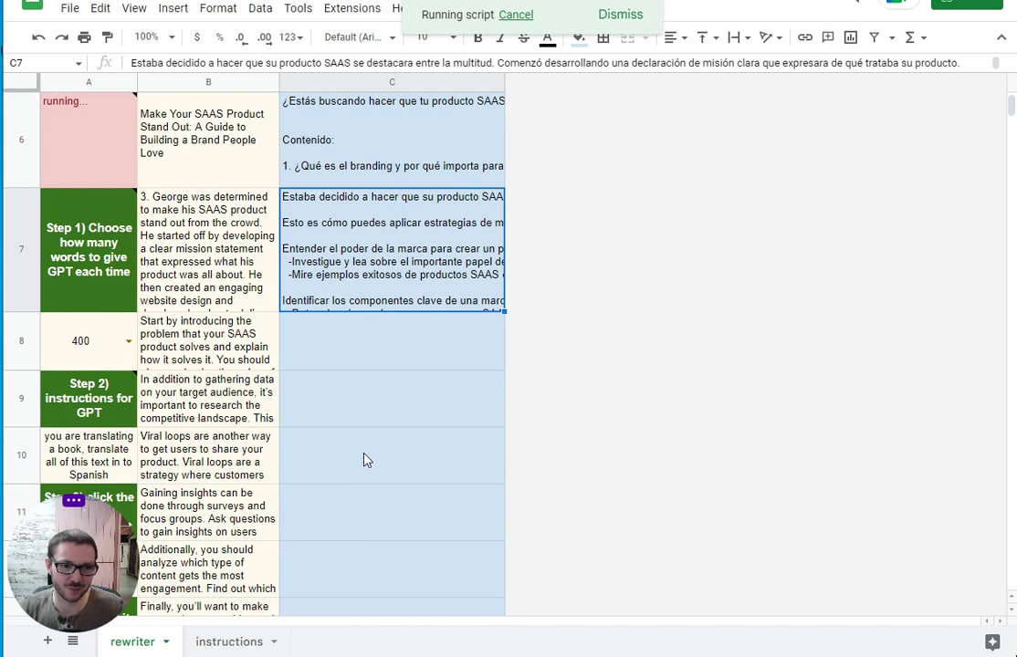
scroll(363, 460, down, 3)
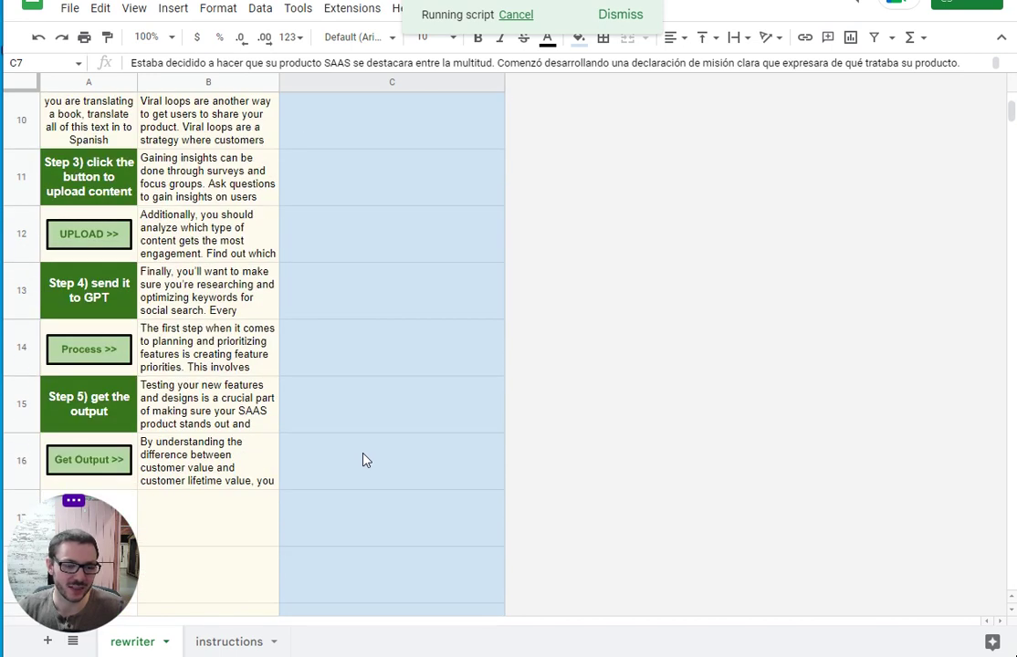
scroll(447, 243, up, 4)
Step: Cancel the running translation script and gather the translated output for copying
click(517, 16)
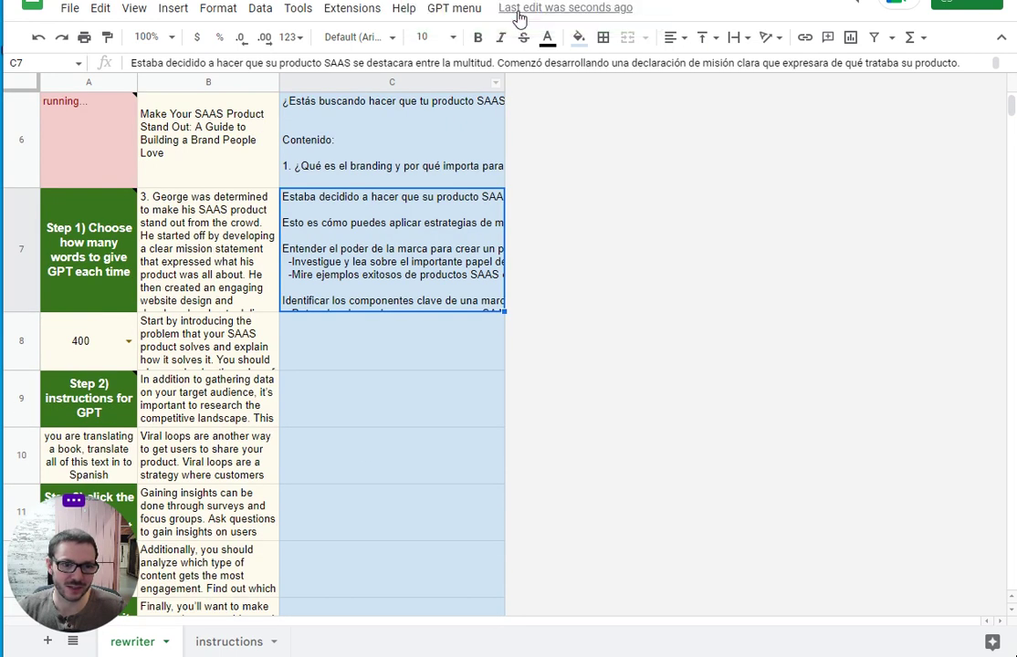
scroll(449, 363, down, 3)
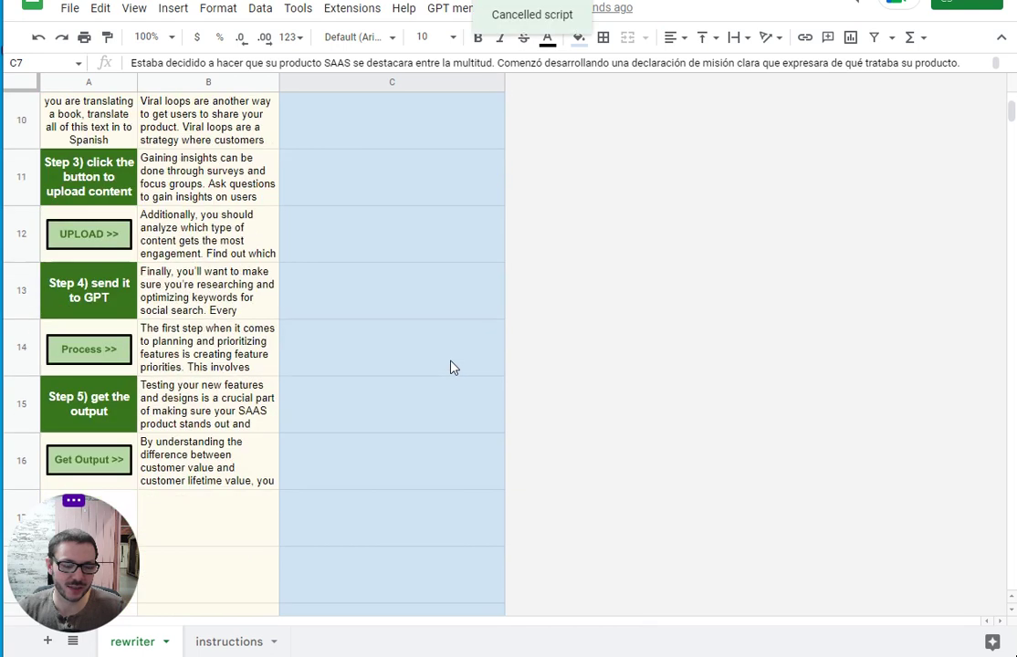
click(85, 460)
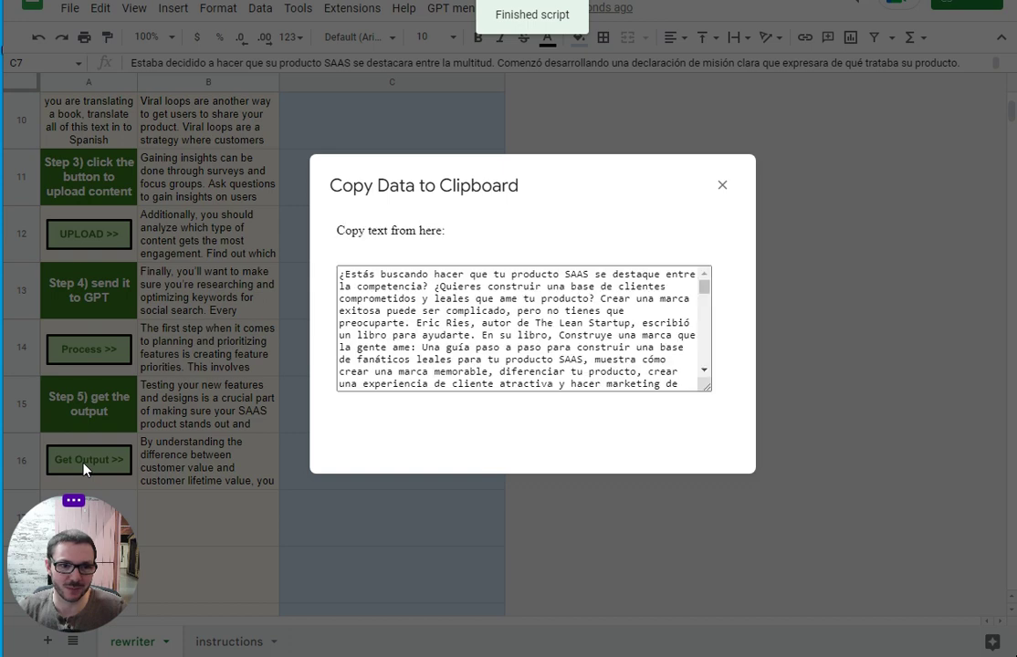
Step: Copy the full Spanish translation from the Copy Data to Clipboard box and switch to Writer
click(543, 317)
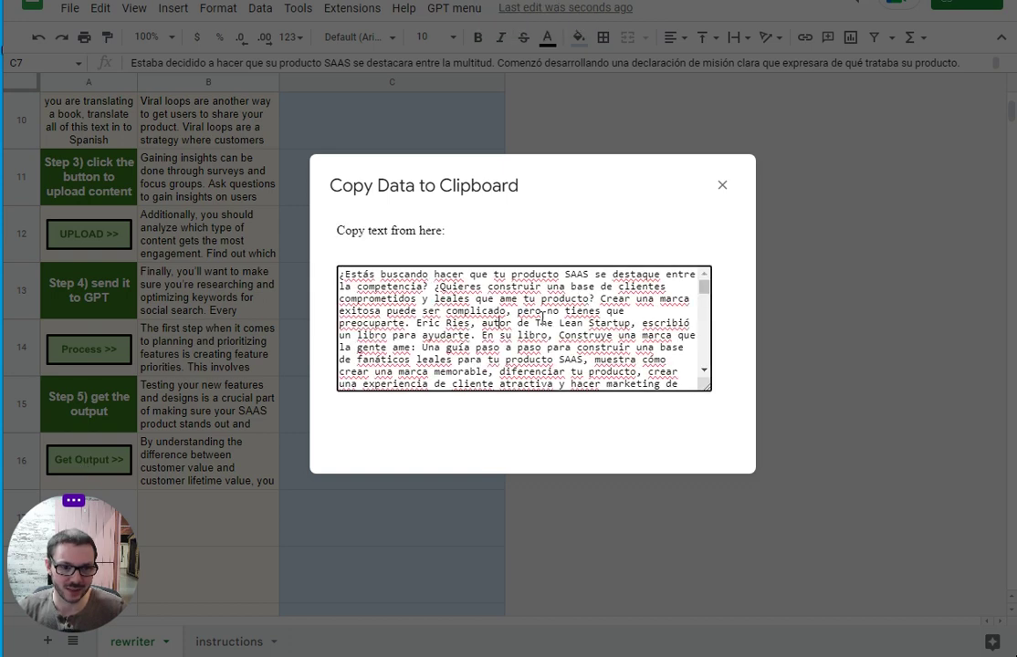
key(ctrl+a)
key(ctrl+c)
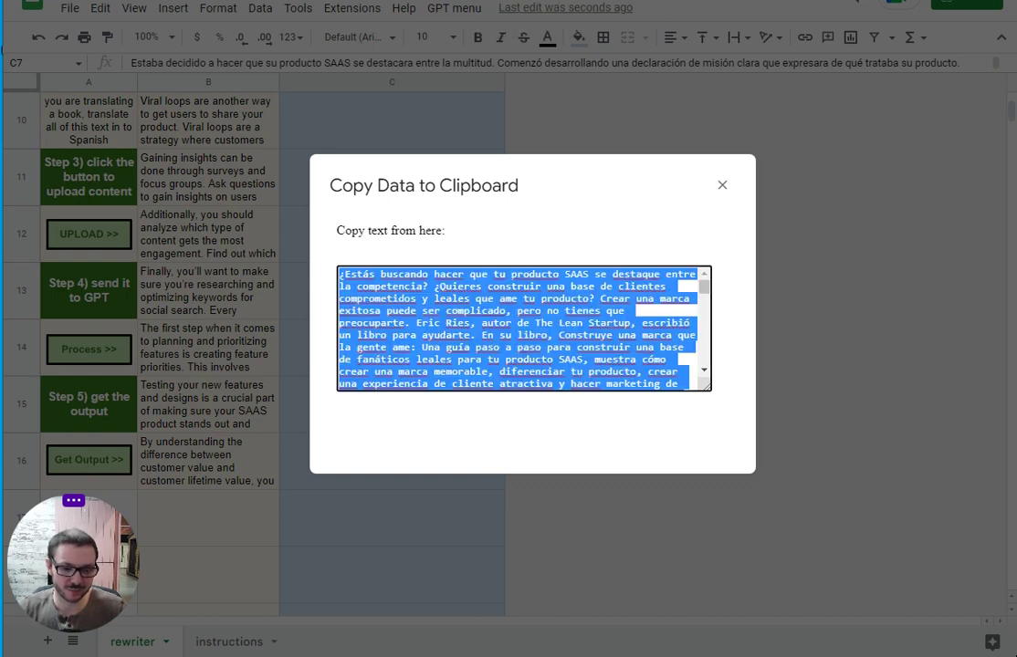
key(alt+Tab)
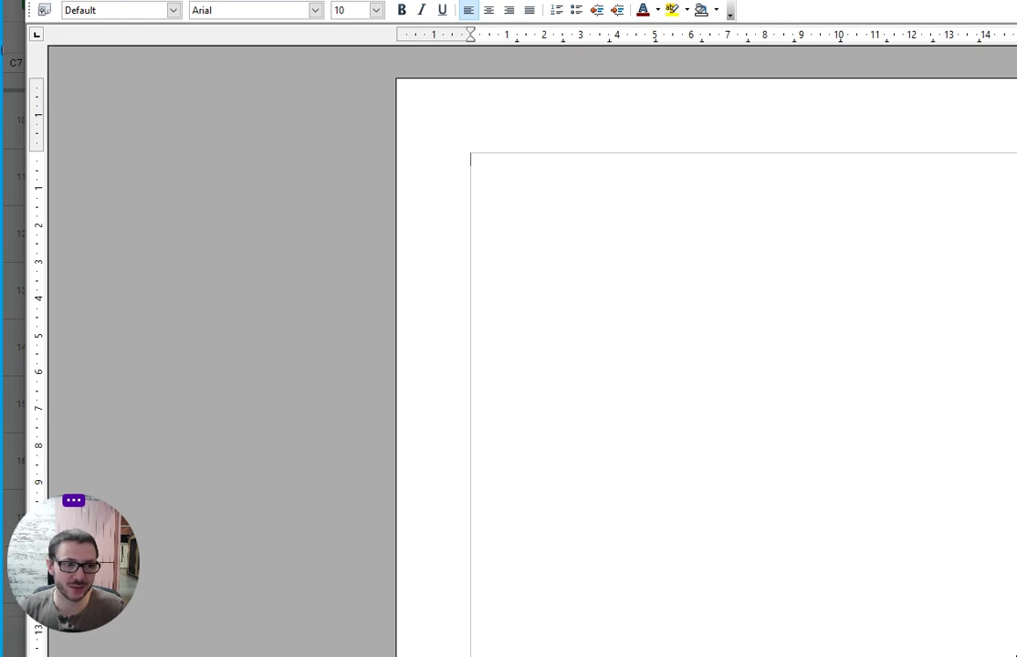
Step: Paste the Spanish translation into Writer as unformatted text via Paste Special
key(alt+e)
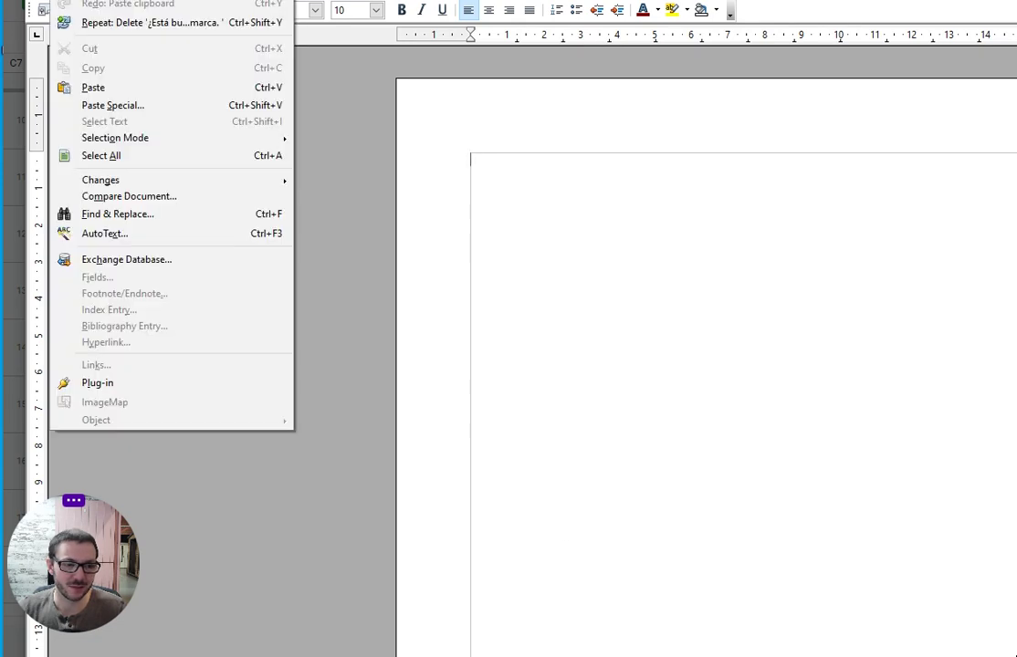
click(139, 106)
double_click(664, 339)
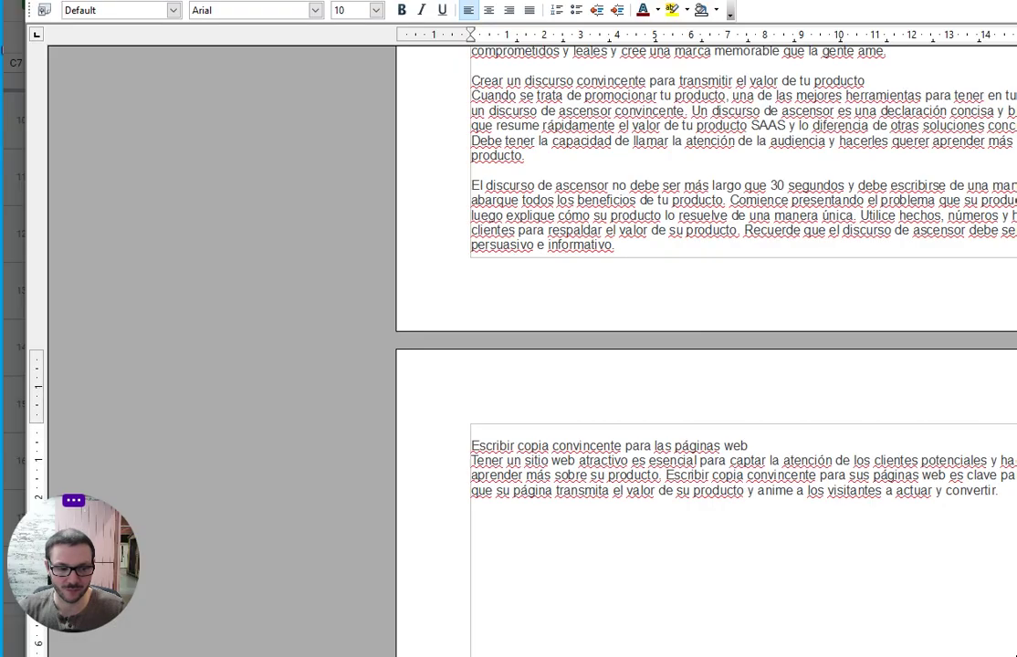
scroll(705, 274, up, 1)
scroll(870, 484, up, 15)
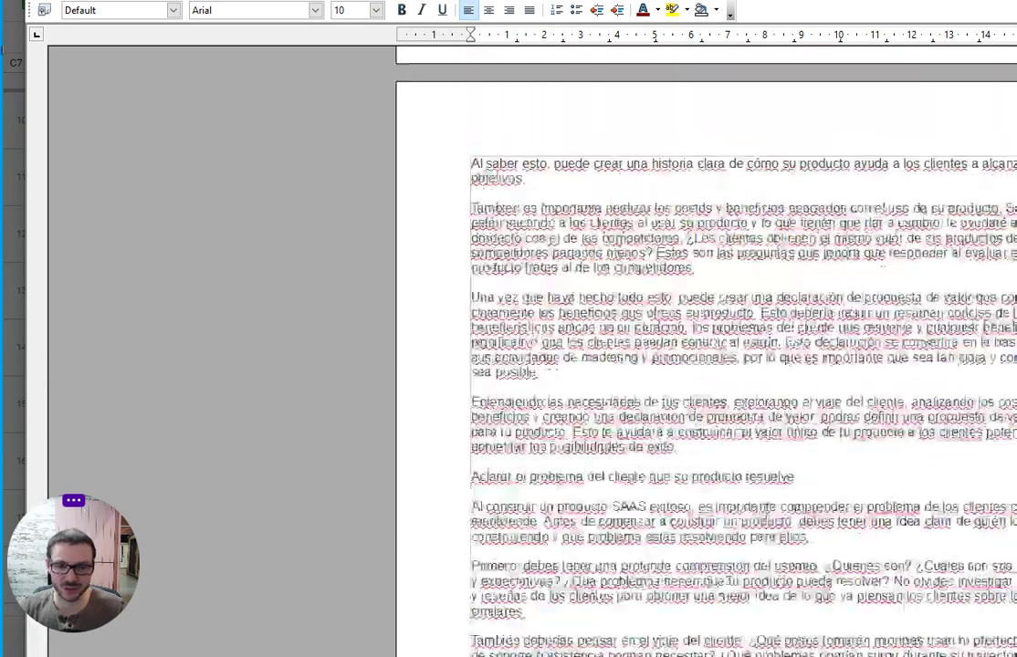
scroll(706, 365, up, 10)
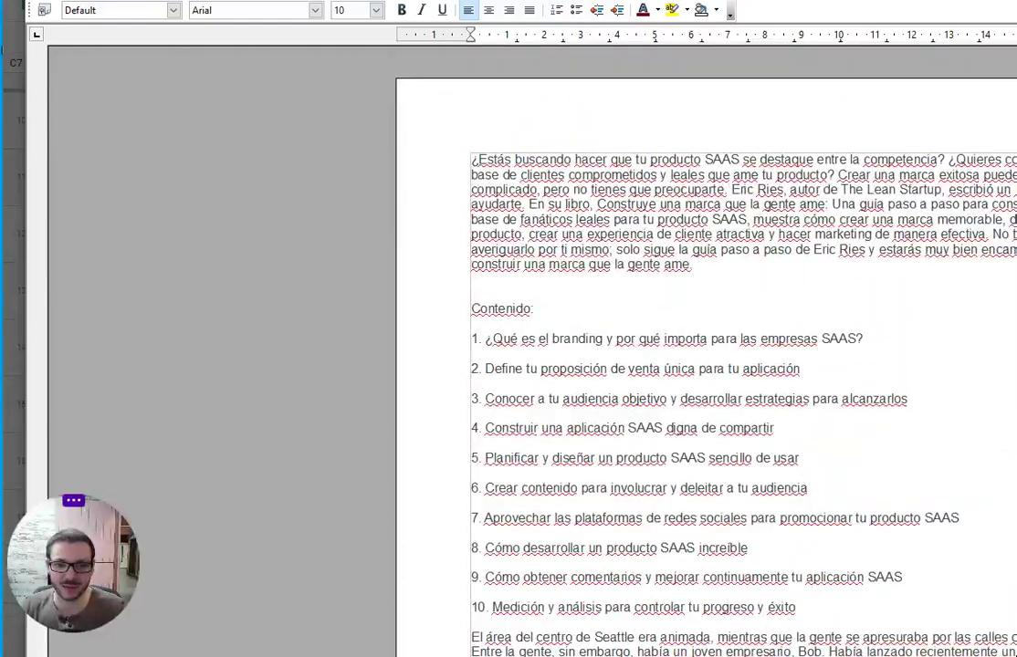
Step: Confirm with Word Count that the document totals 5,779 words, then go back to the spreadsheet
key(alt+t)
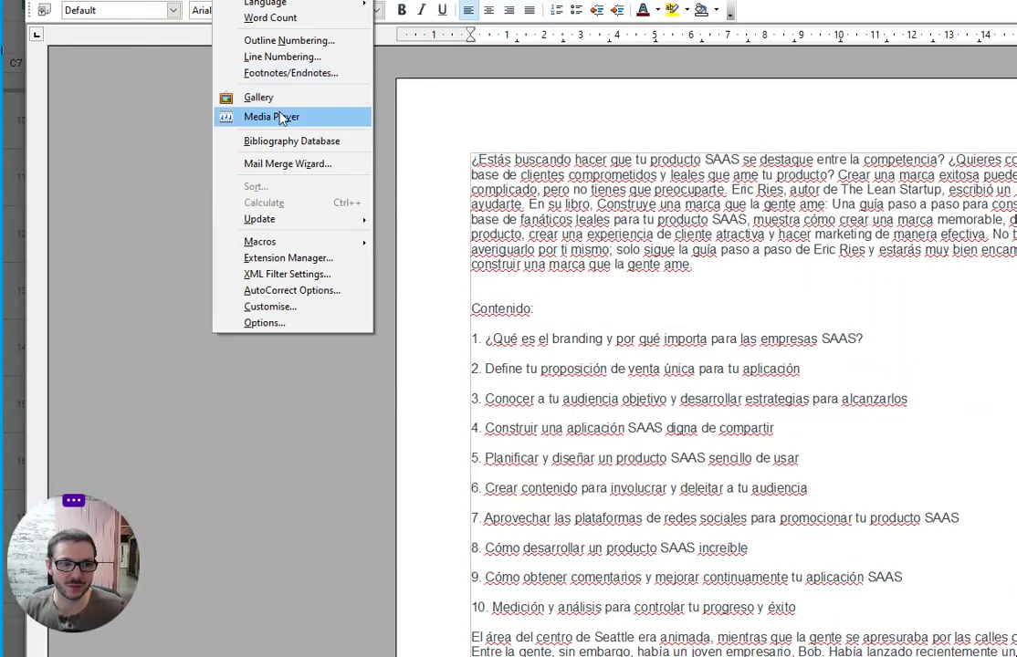
click(274, 18)
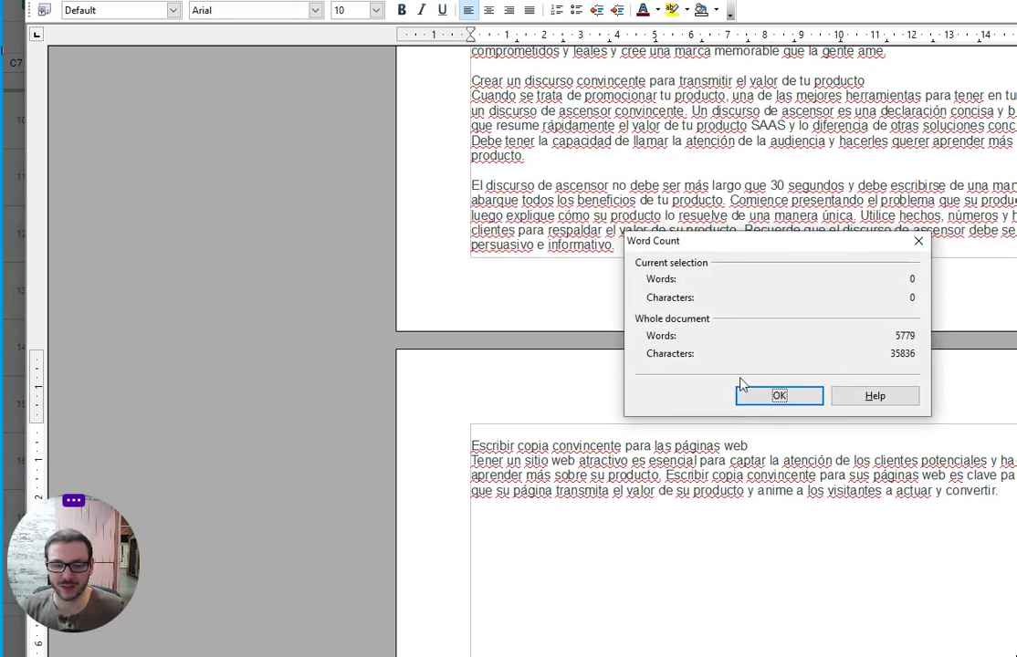
click(779, 395)
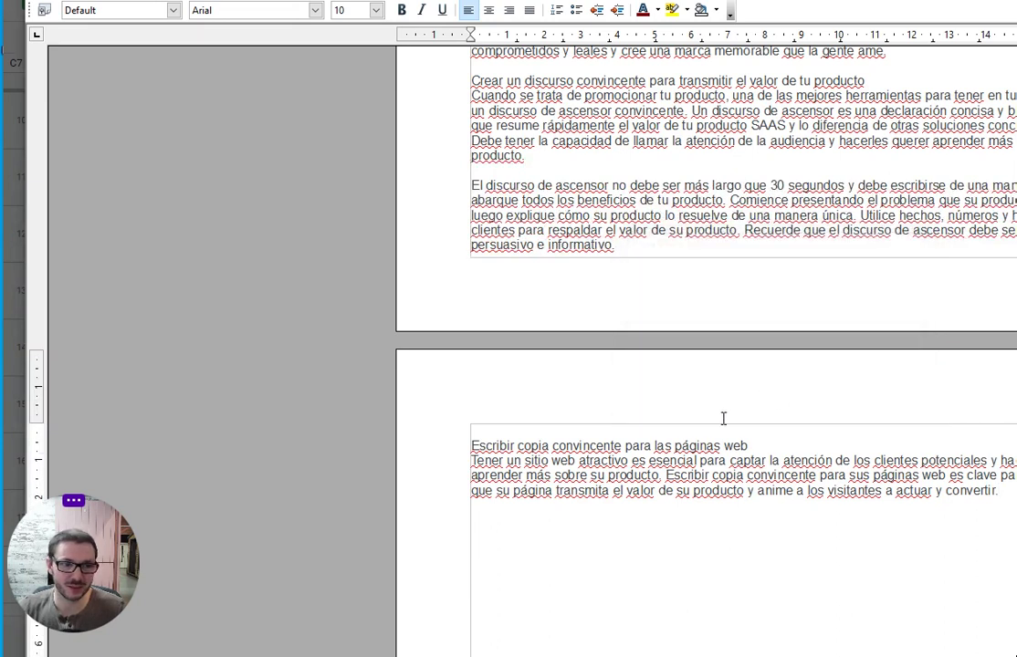
key(alt+Tab)
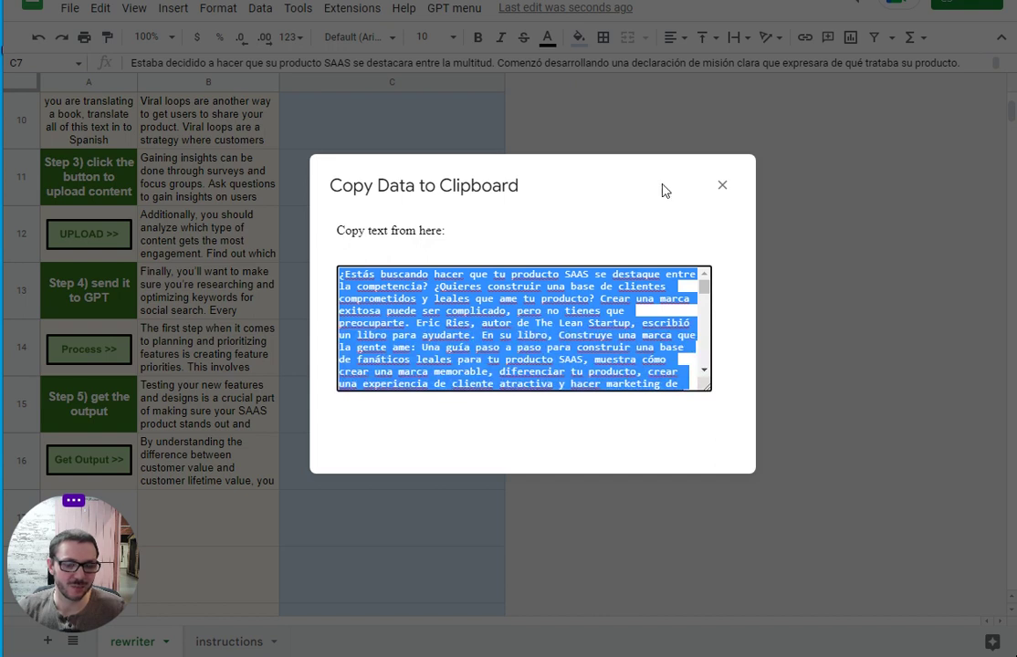
Step: Close the Copy Data to Clipboard dialog, select C6, and open the 'instructions' sheet
click(722, 188)
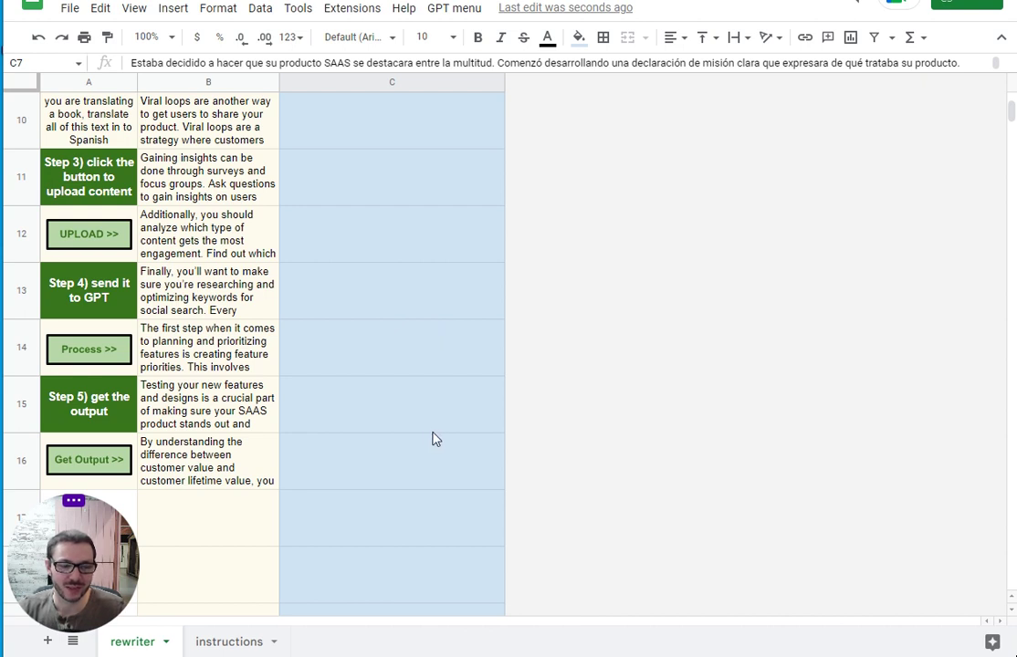
scroll(418, 427, up, 5)
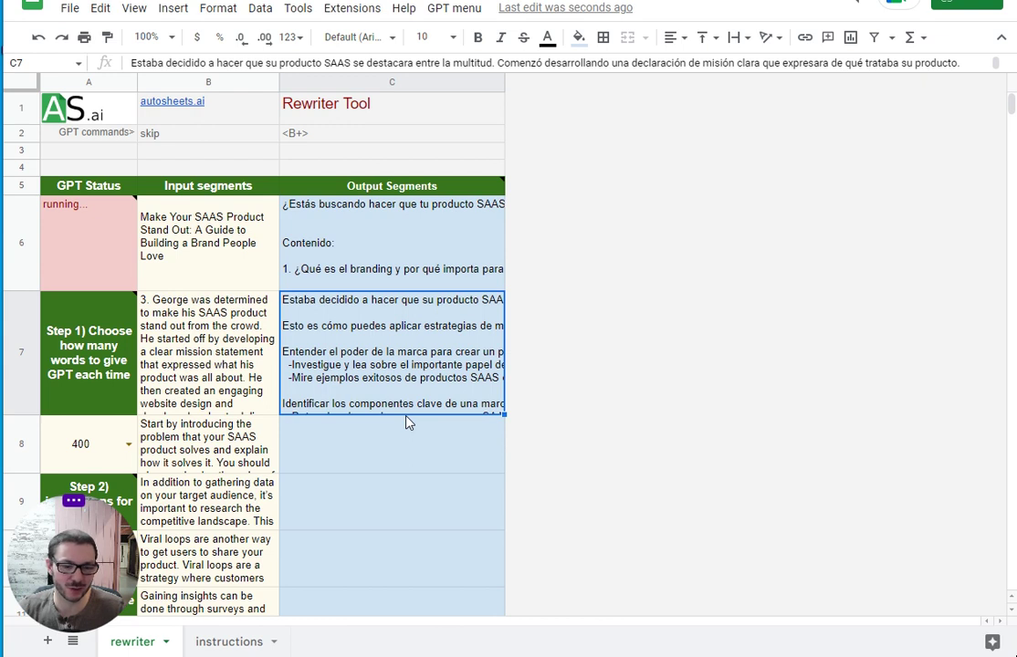
click(385, 263)
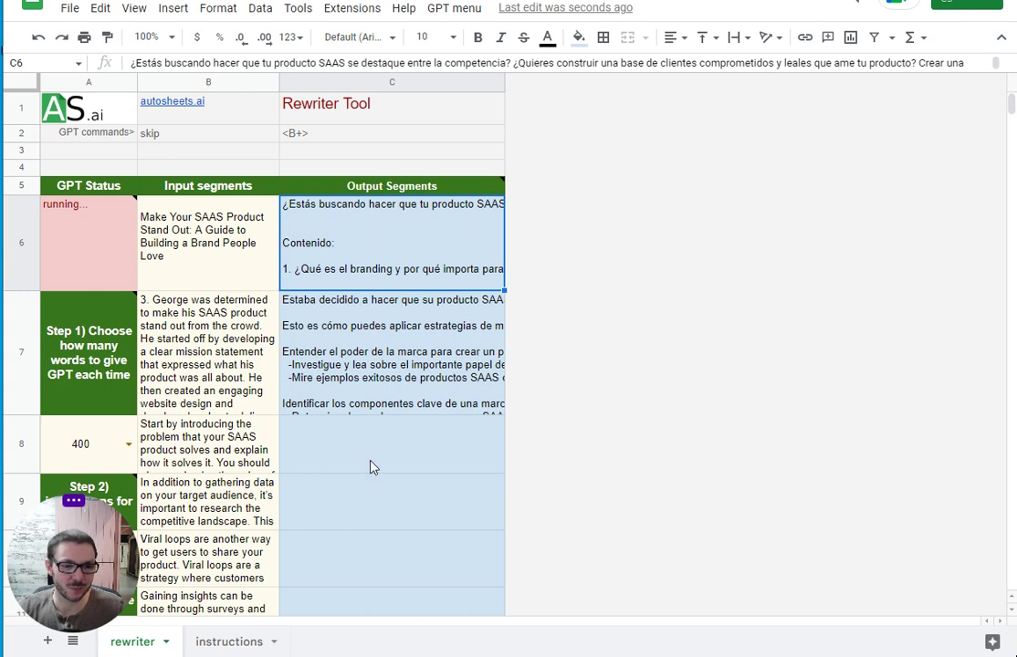
click(224, 645)
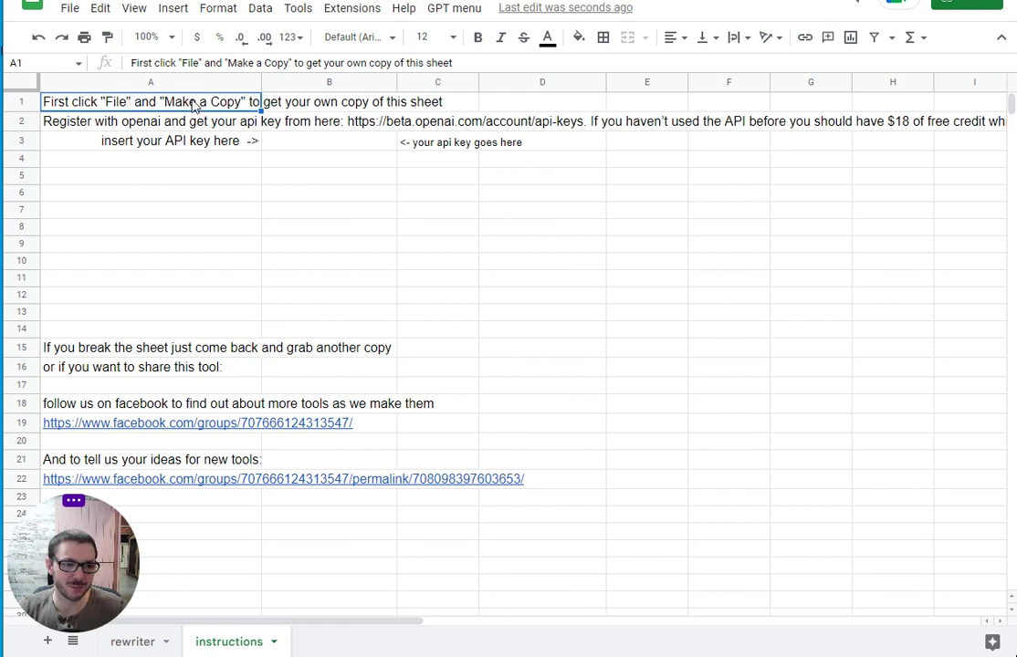
Step: Point out File > Make a copy, then return to the 'rewriter' sheet
click(68, 13)
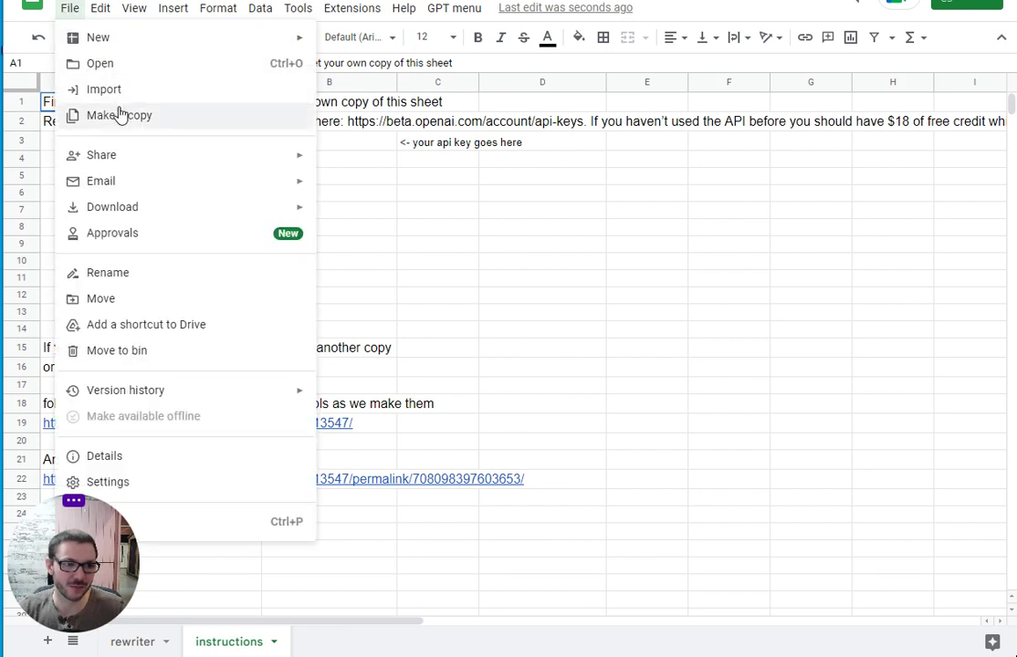
click(542, 230)
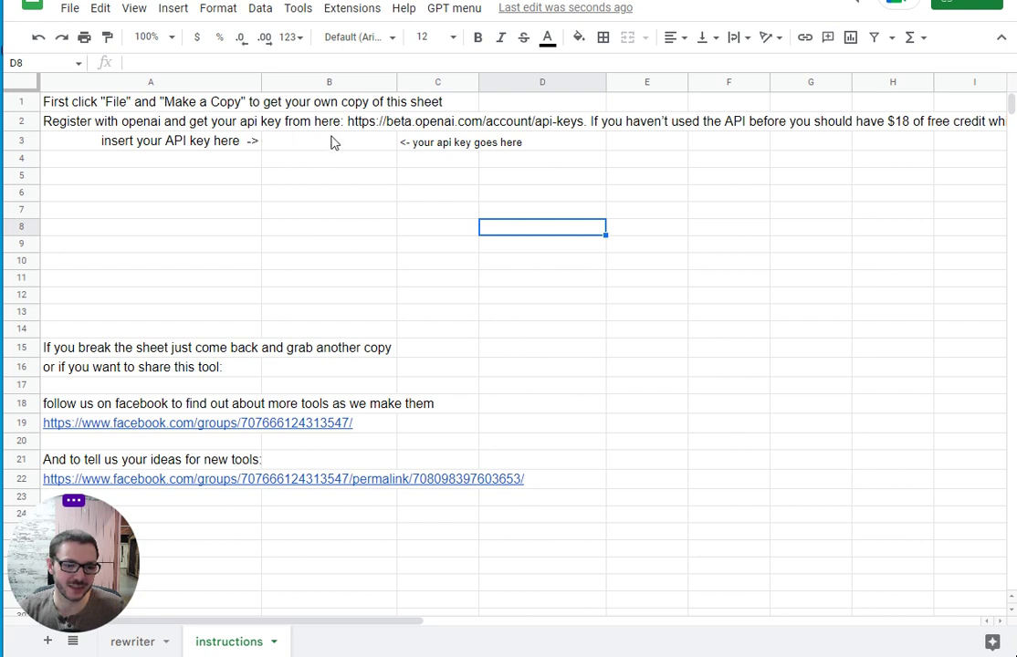
click(137, 644)
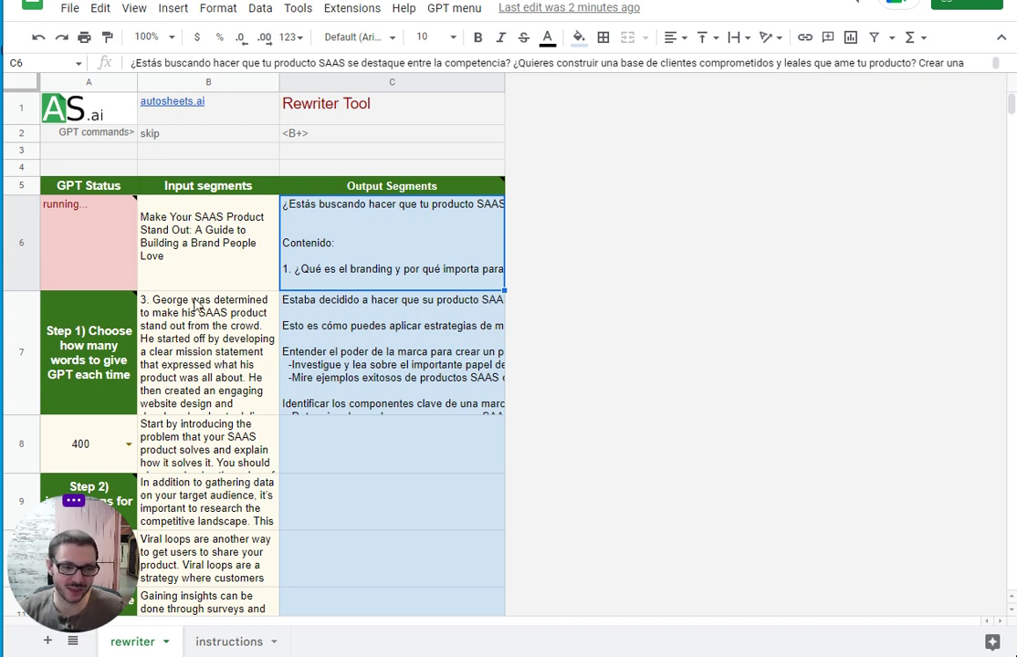
Step: Review the translated text in cells C7 and C6
scroll(122, 359, down, 2)
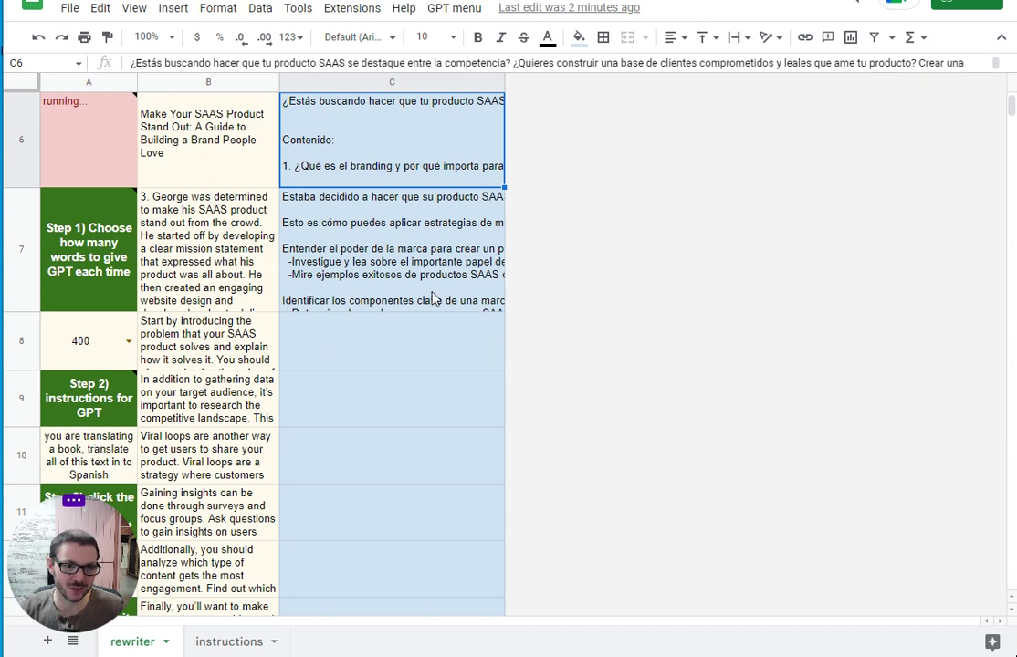
click(493, 297)
click(429, 180)
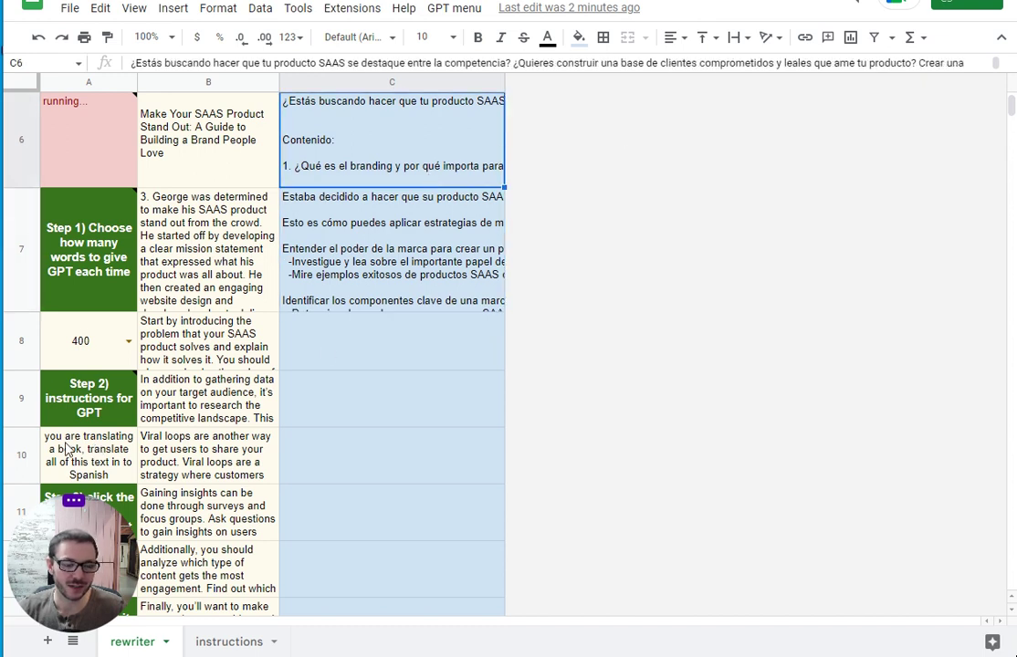
scroll(411, 320, up, 2)
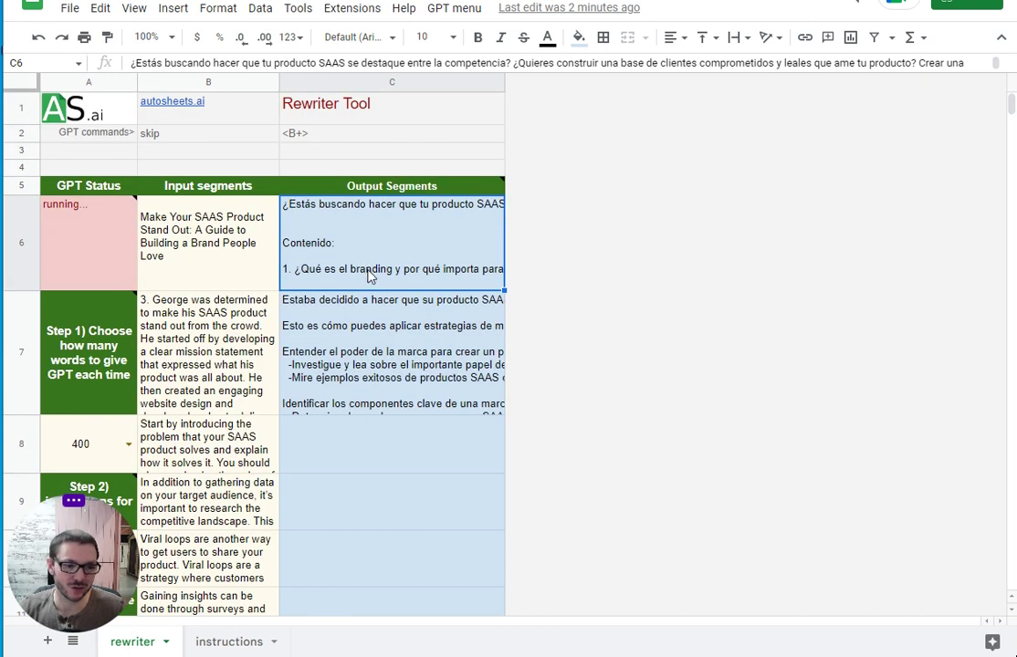
scroll(369, 277, down, 5)
scroll(369, 276, up, 5)
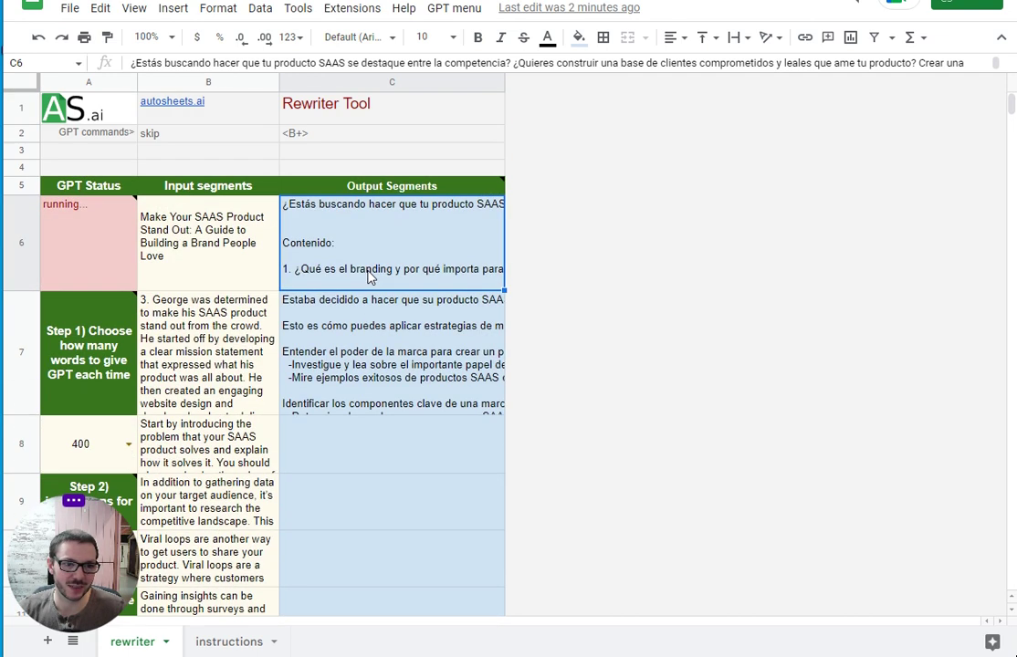
Step: Run '3) clear current sheet' from the GPT menu
click(454, 9)
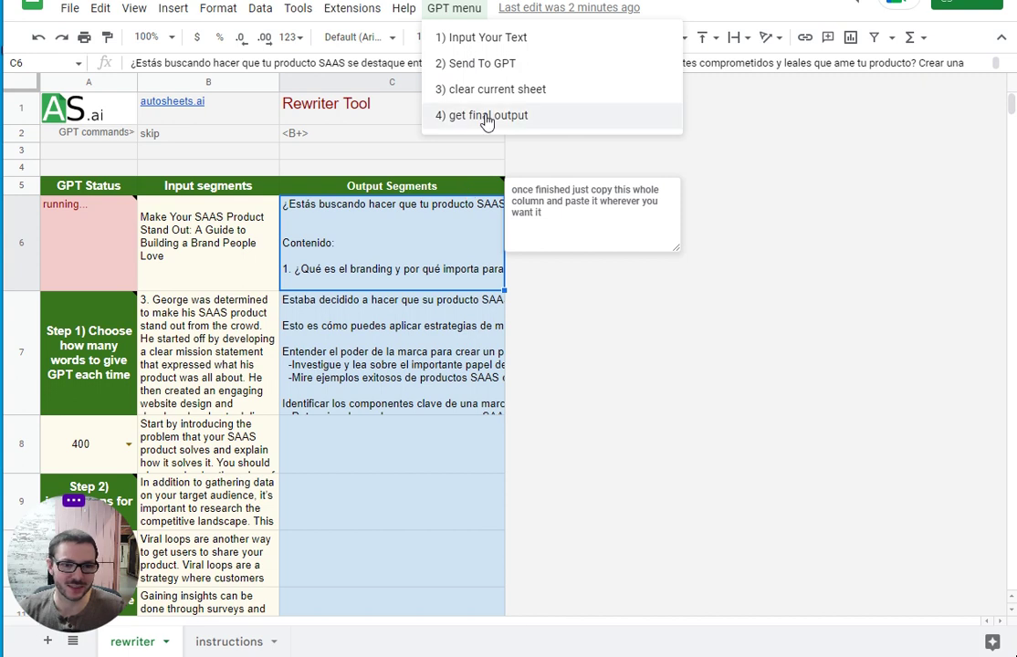
scroll(89, 353, down, 4)
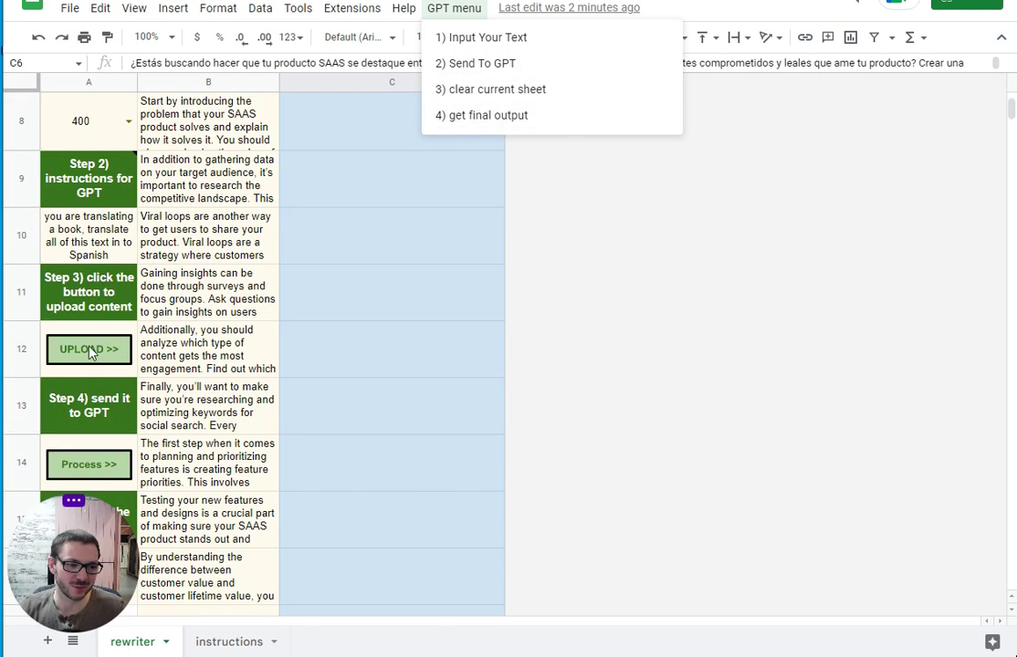
scroll(90, 354, down, 2)
scroll(370, 267, up, 4)
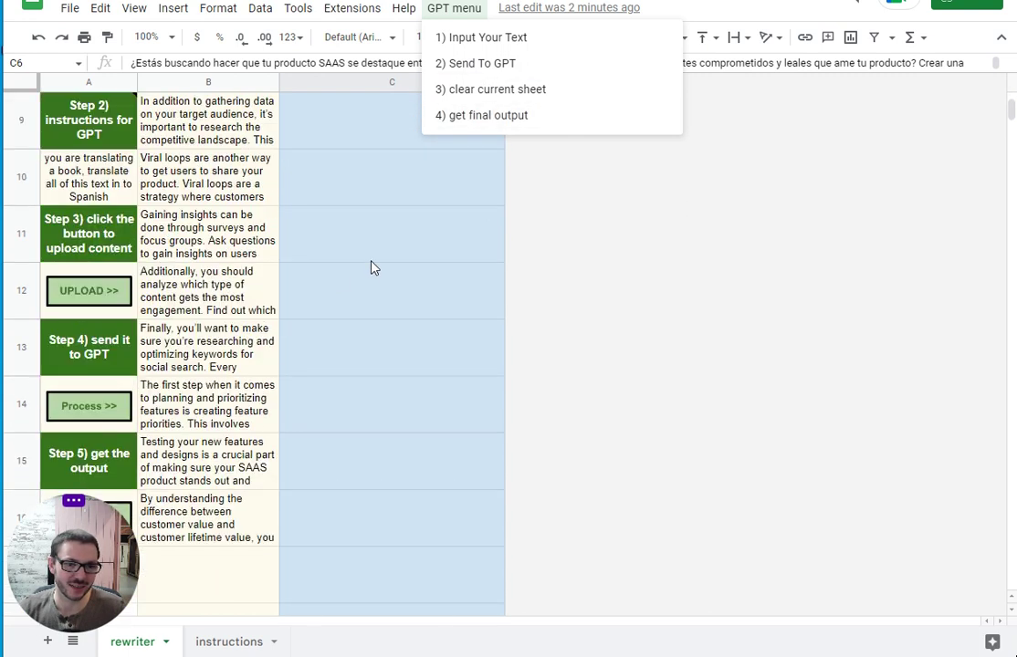
click(508, 91)
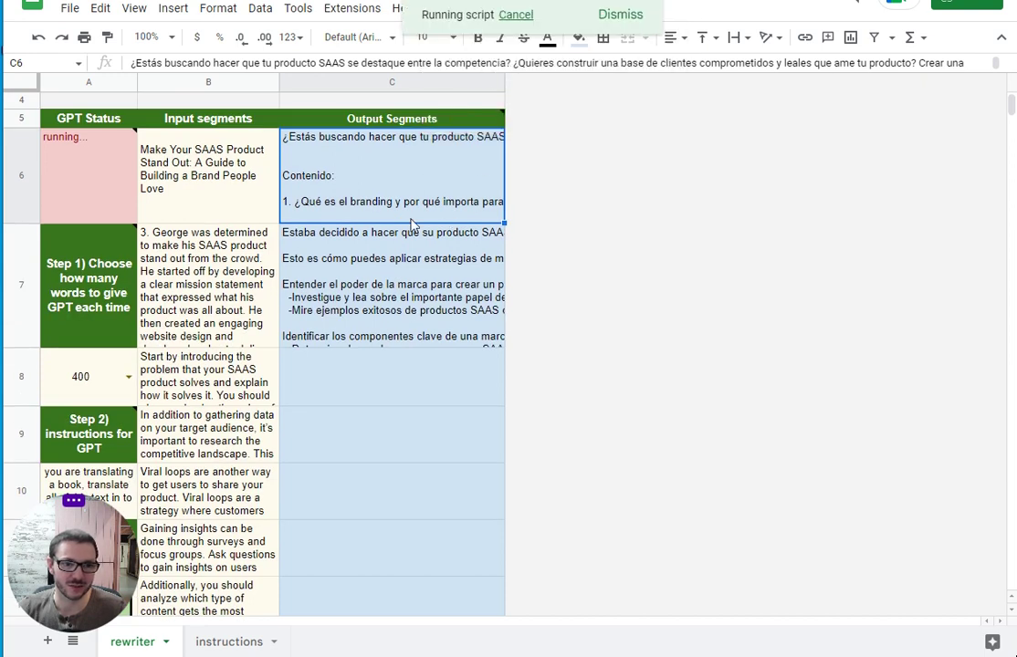
Step: Check that cell B6 and the top of the rewriter sheet are now empty after clearing
click(261, 191)
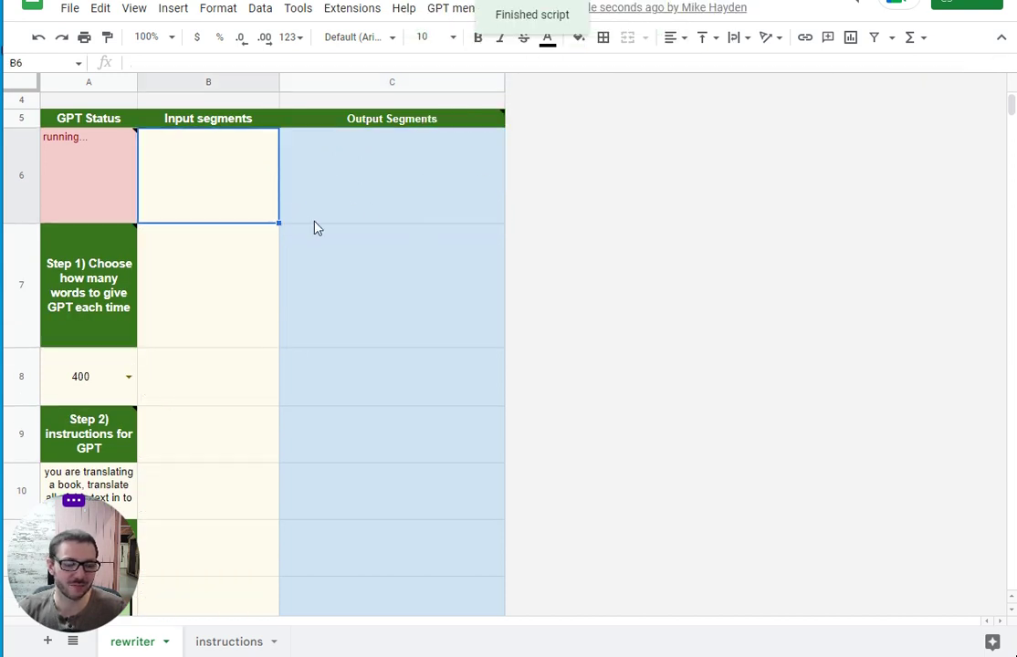
scroll(316, 229, up, 2)
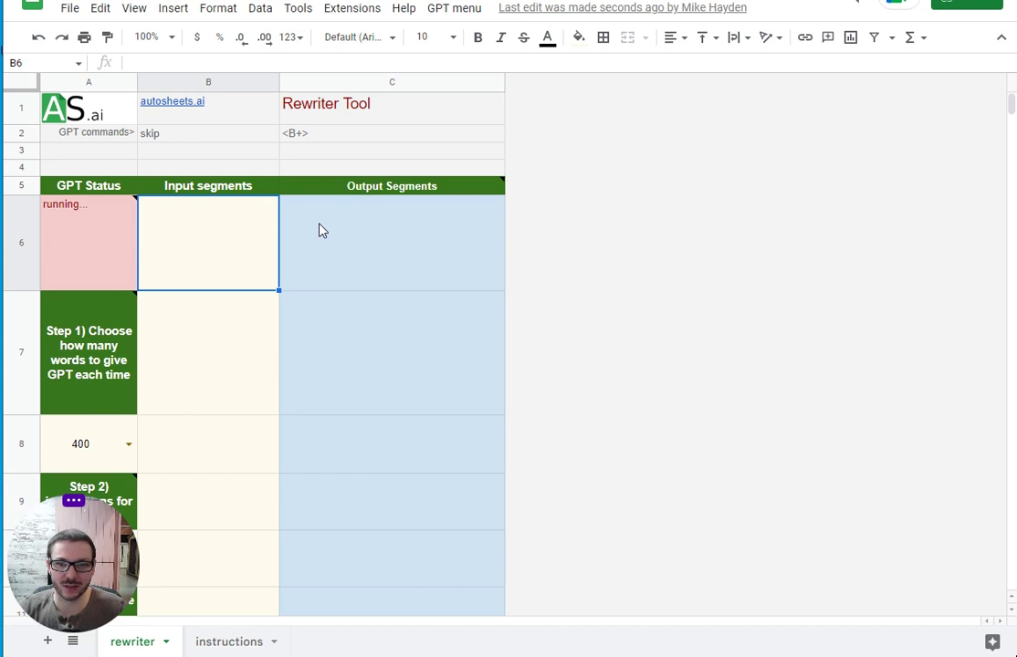